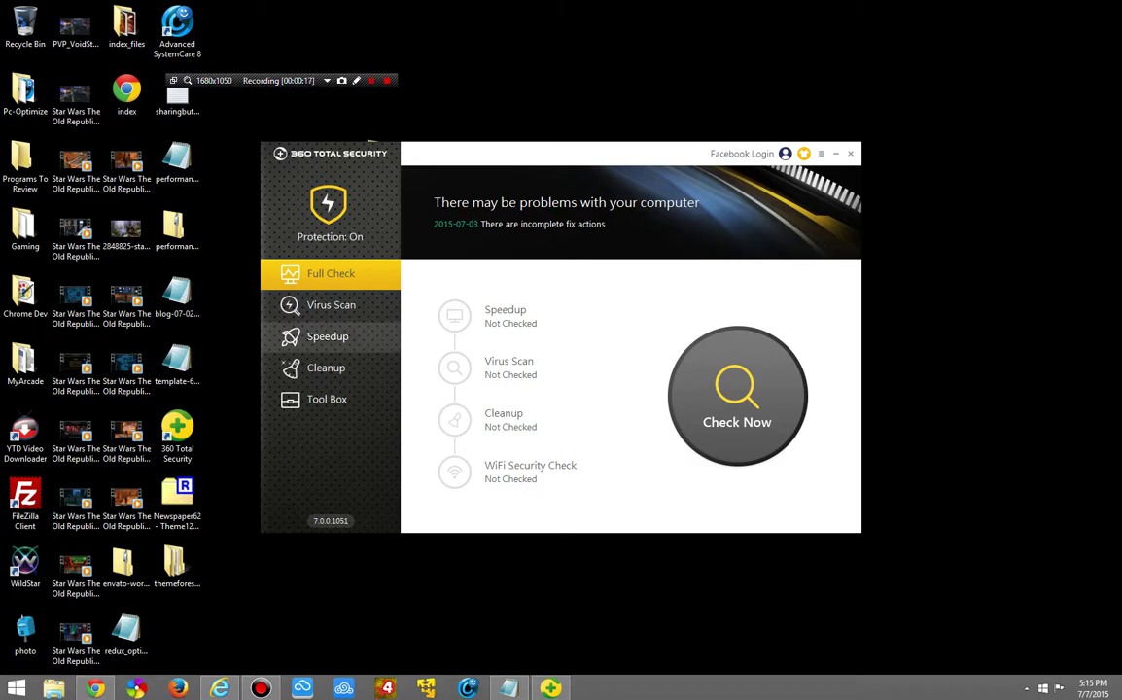
- Open Browser Protection in the tool box, unlock the default browser setting to view the choices, and lock it on Google Chrome again
{"action": "left_click", "coordinate": [327, 398]}
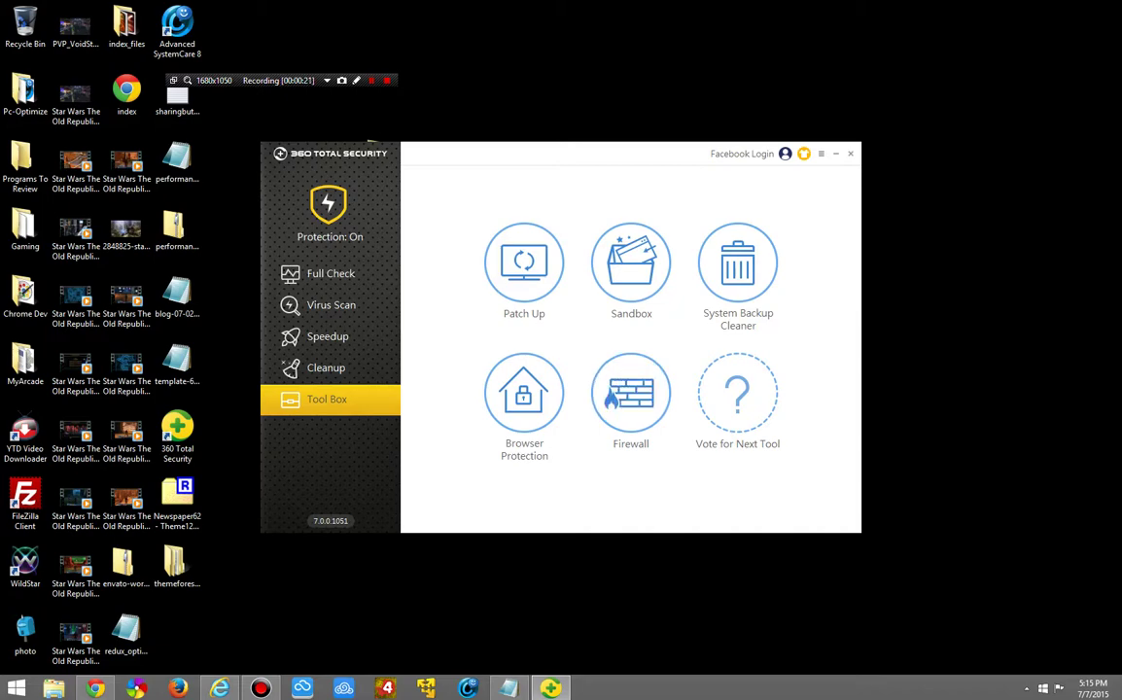
{"action": "left_click", "coordinate": [524, 393]}
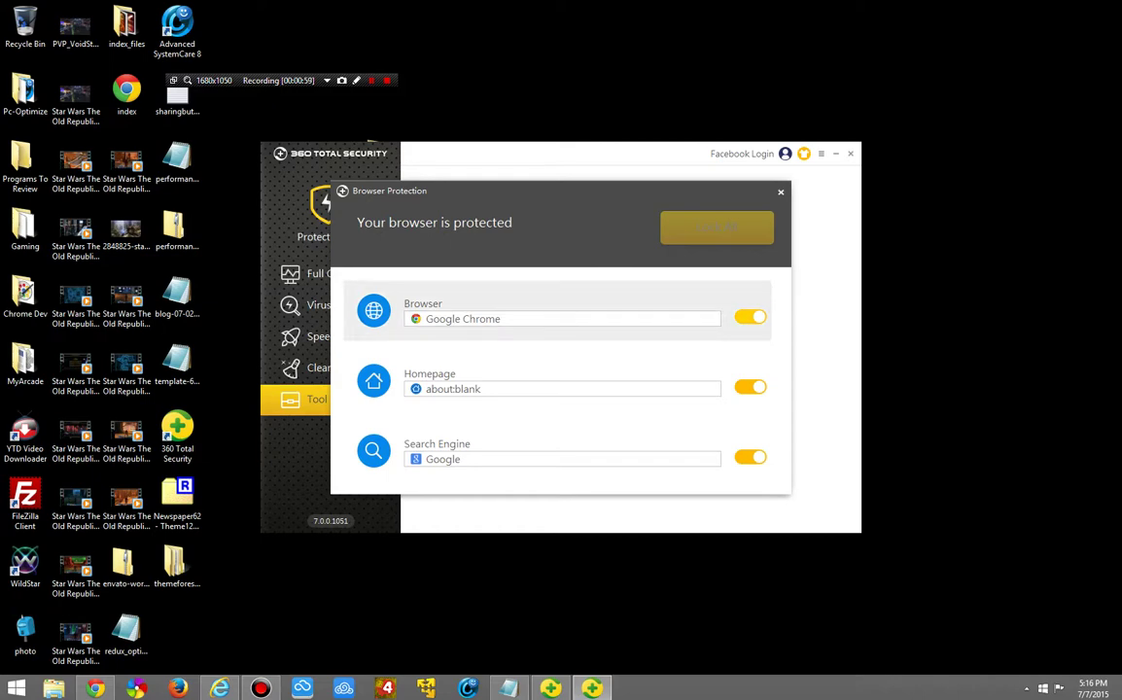
{"action": "left_click", "coordinate": [751, 317]}
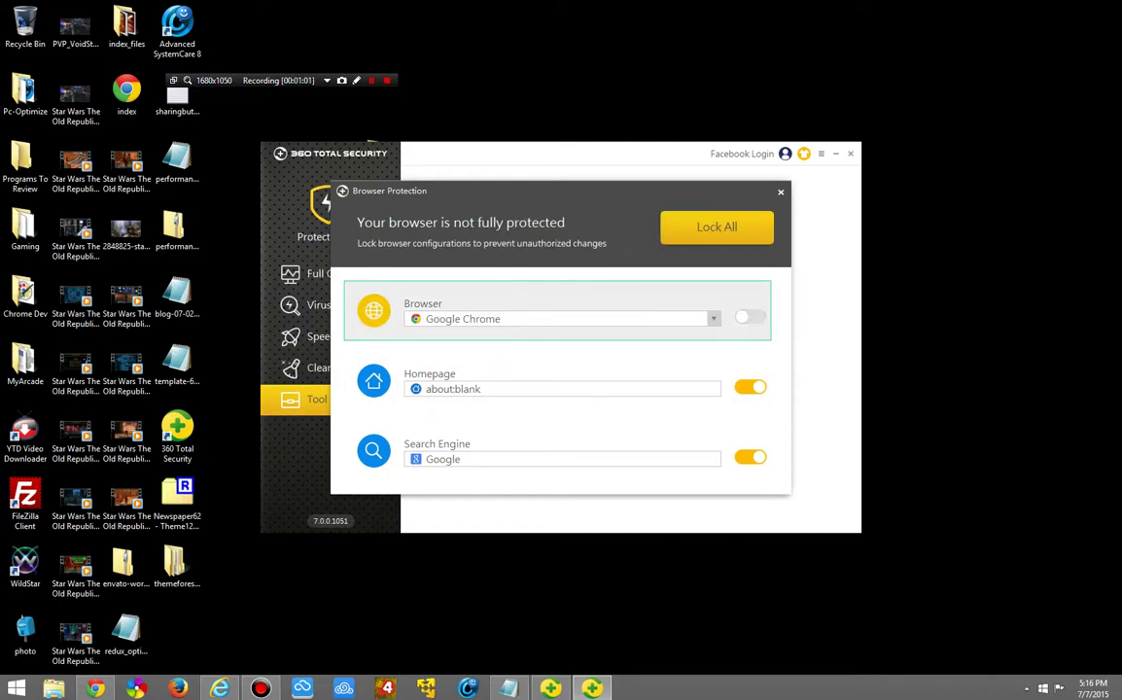
{"action": "left_click", "coordinate": [714, 319]}
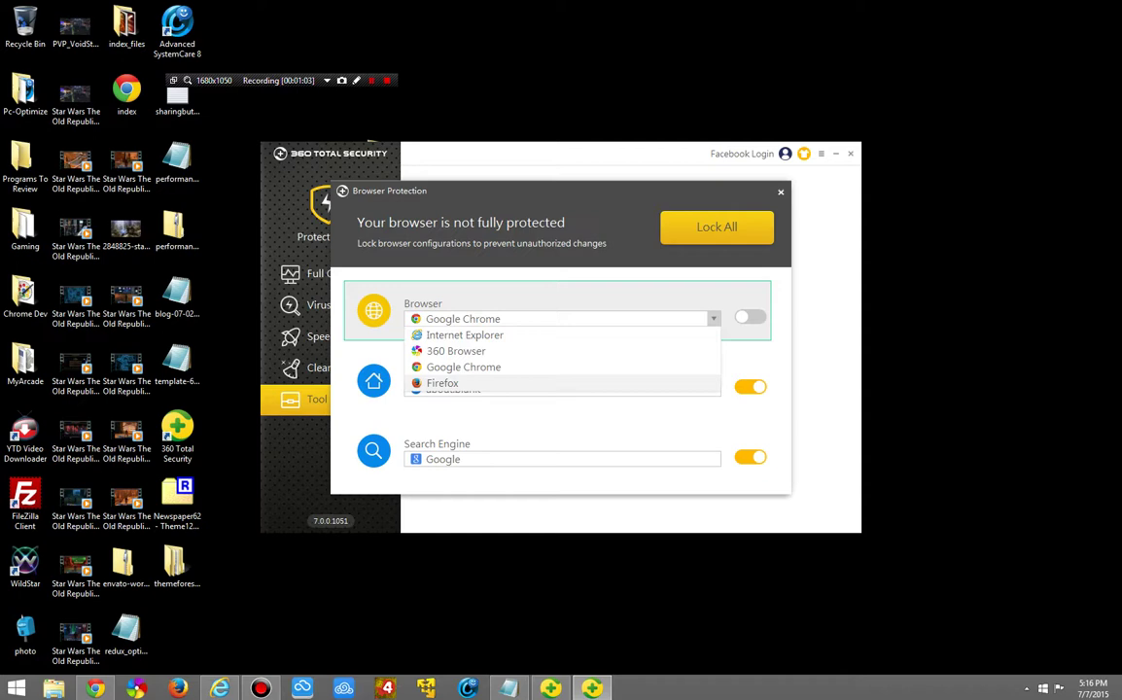
{"action": "left_click", "coordinate": [713, 318]}
{"action": "left_click", "coordinate": [714, 319]}
{"action": "left_click", "coordinate": [751, 317]}
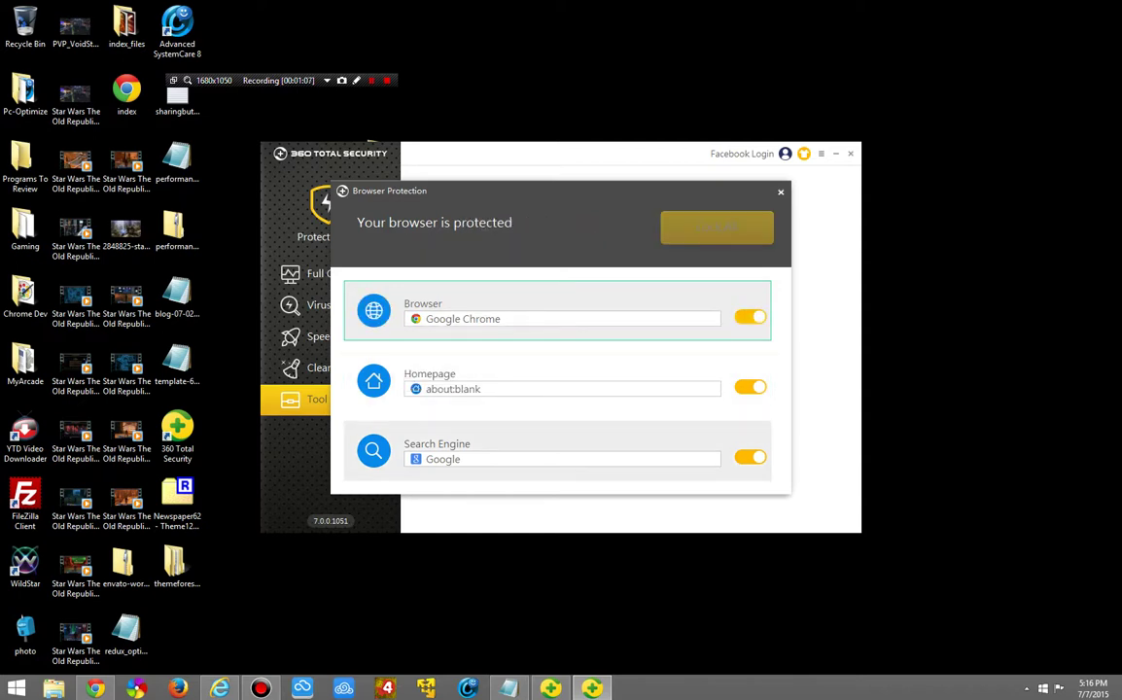
- Unlock the search engine setting, choose Google, lock it again and close Browser Protection
{"action": "left_click", "coordinate": [751, 456]}
{"action": "left_click", "coordinate": [713, 459]}
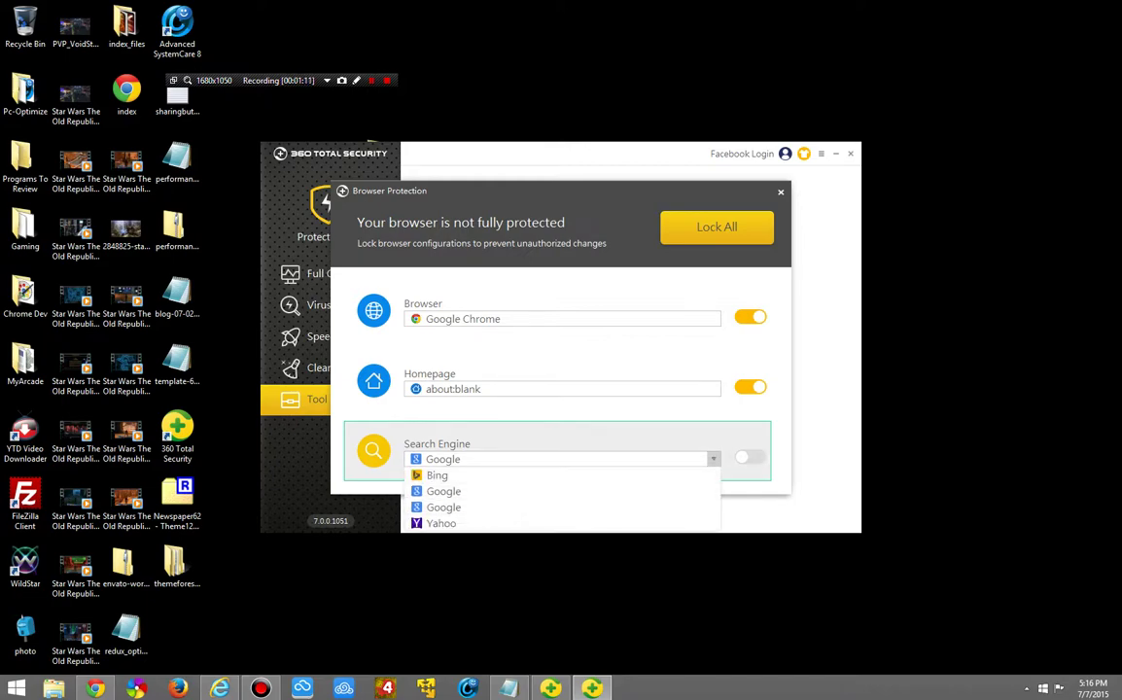
{"action": "left_click", "coordinate": [444, 507]}
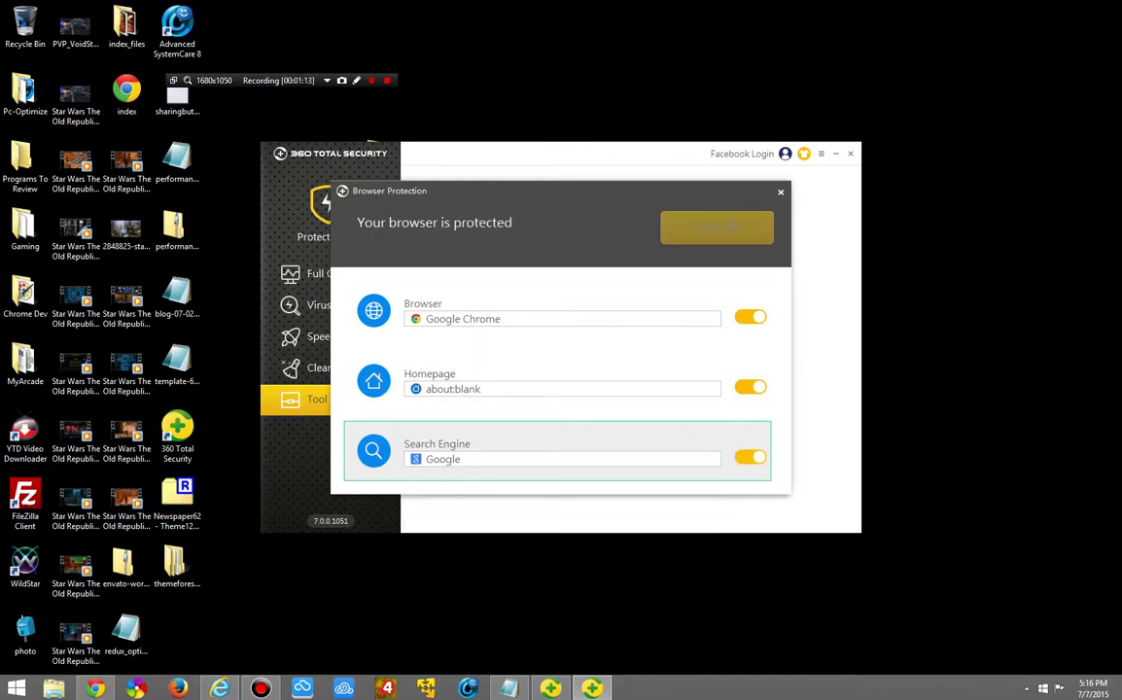
{"action": "left_click", "coordinate": [781, 193]}
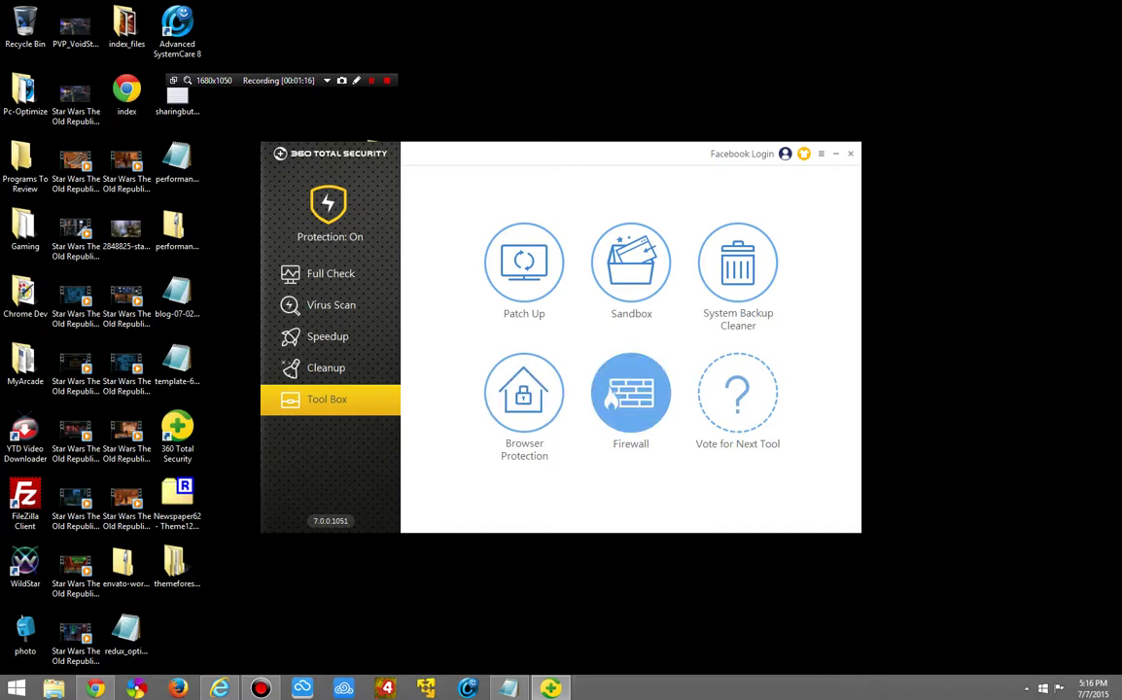
- Open the GlassWire firewall and run a virus scan on GWXUX from its network activity alert
{"action": "left_click", "coordinate": [631, 392]}
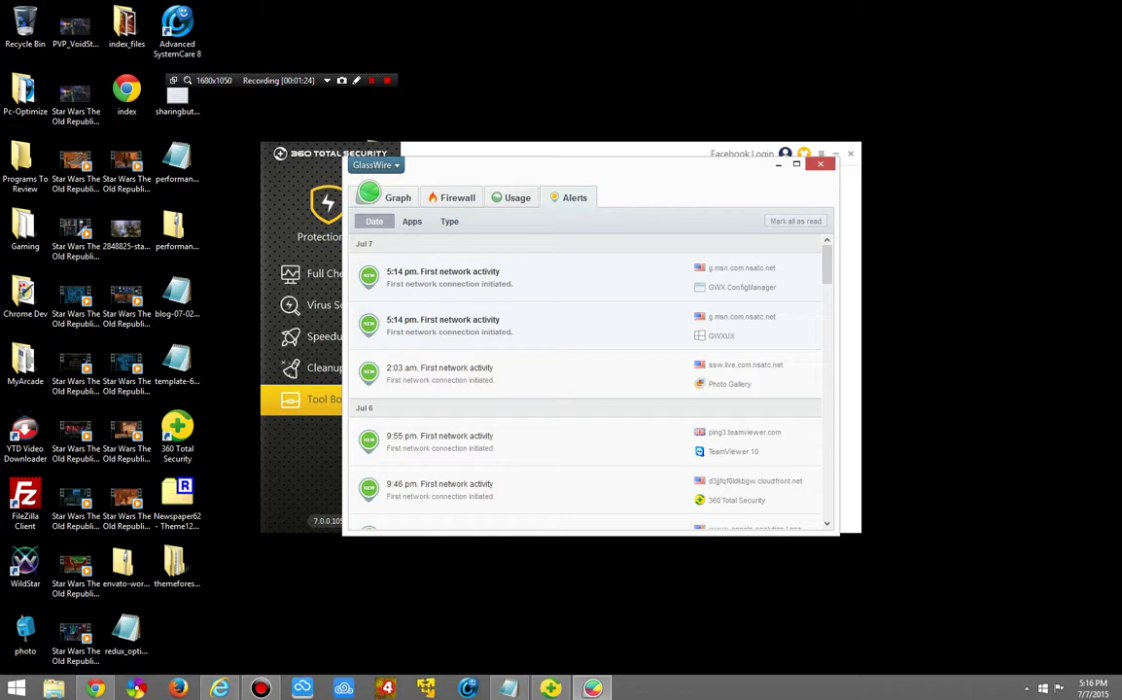
{"action": "left_click_drag", "start_coordinate": [583, 163], "coordinate": [690, 192]}
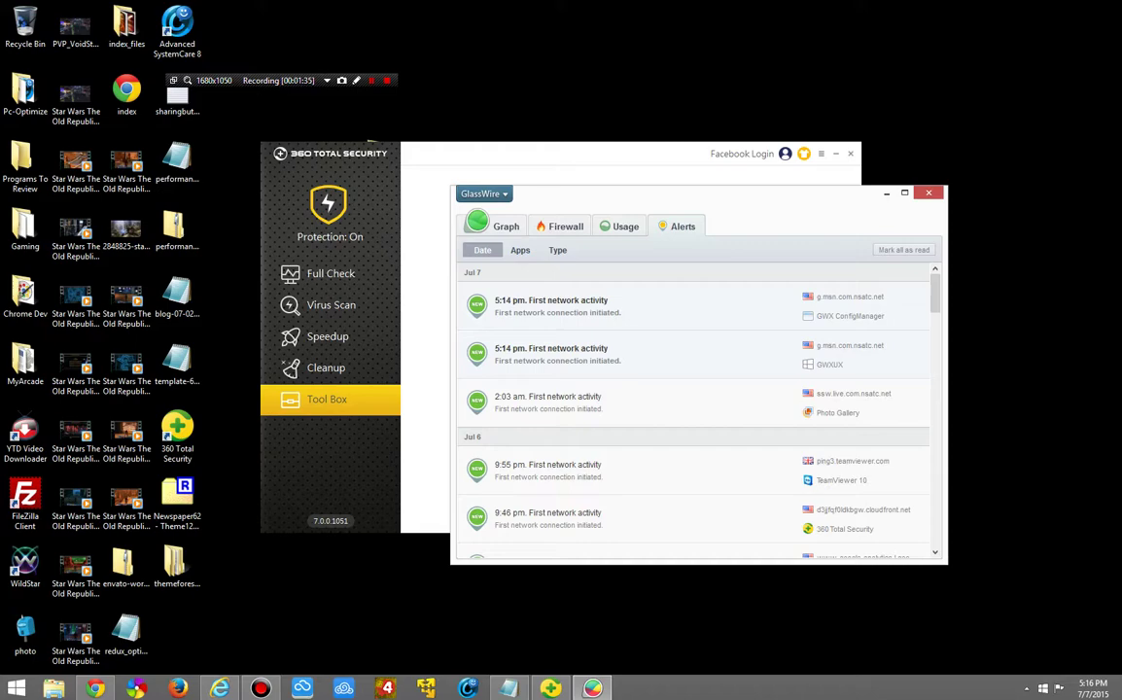
{"action": "left_click", "coordinate": [816, 365]}
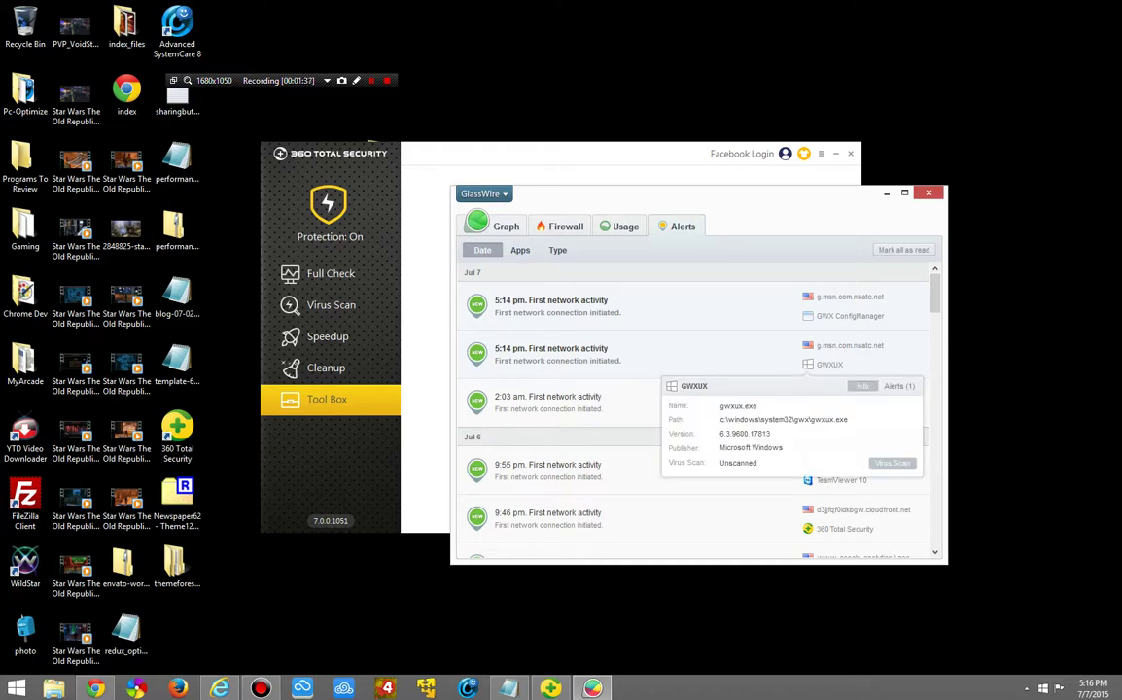
{"action": "left_click", "coordinate": [892, 463]}
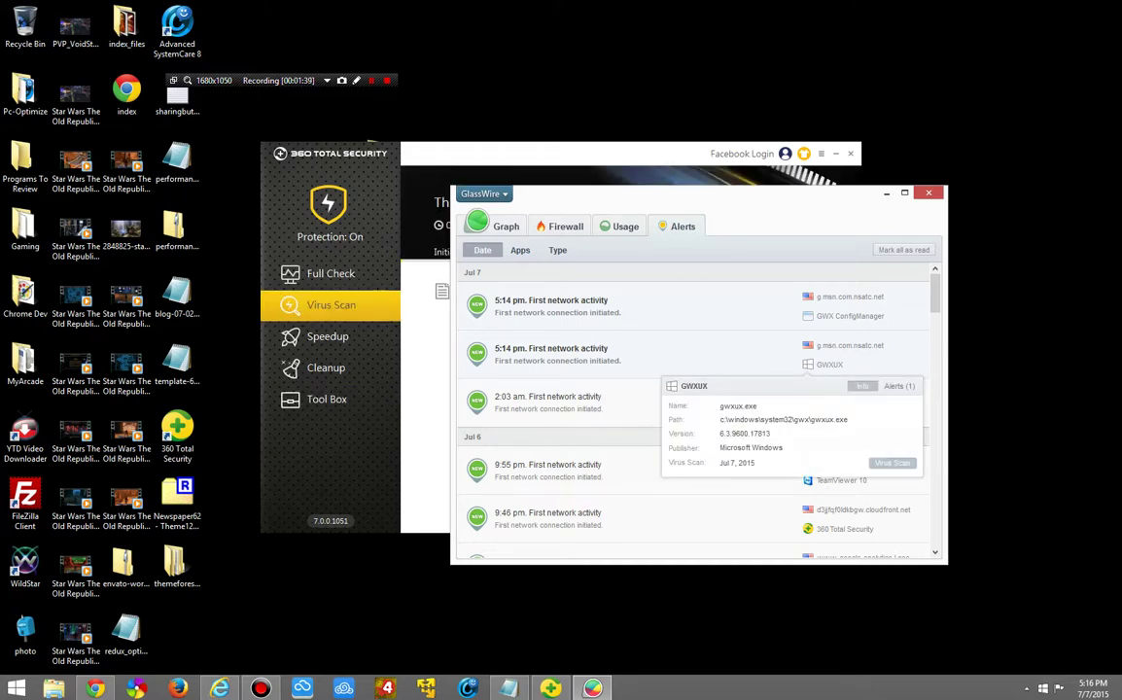
- Dismiss the Facebook promotion and minimize the 360 Total Security window
{"action": "left_click", "coordinate": [832, 316]}
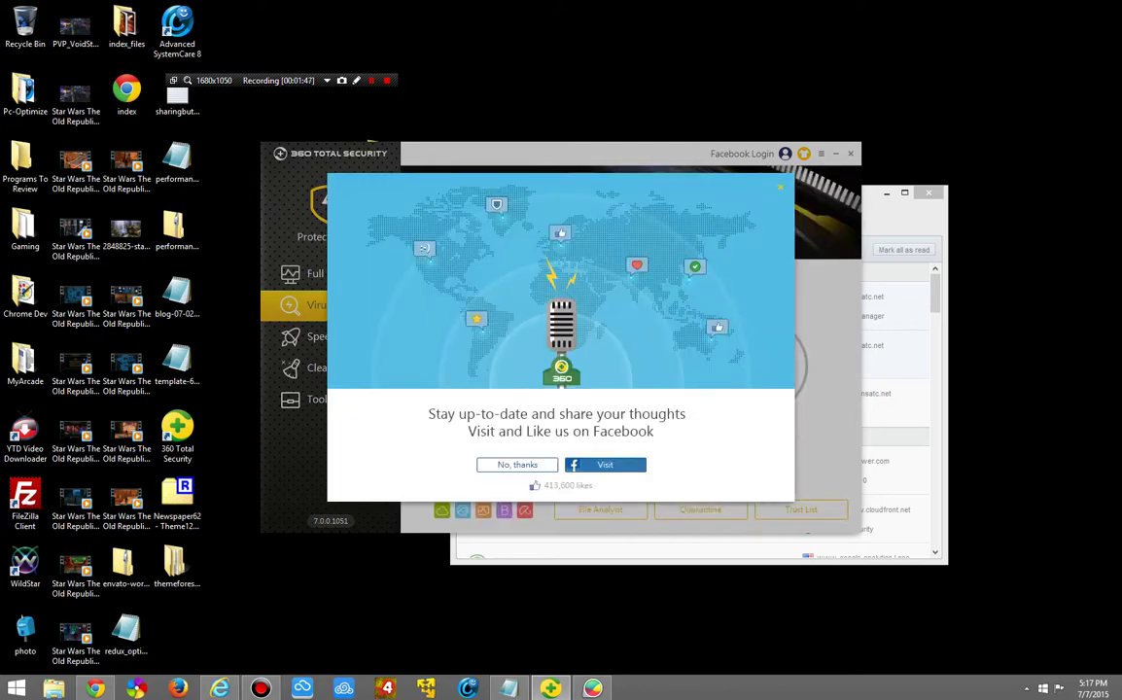
{"action": "left_click", "coordinate": [780, 187]}
{"action": "left_click", "coordinate": [836, 153]}
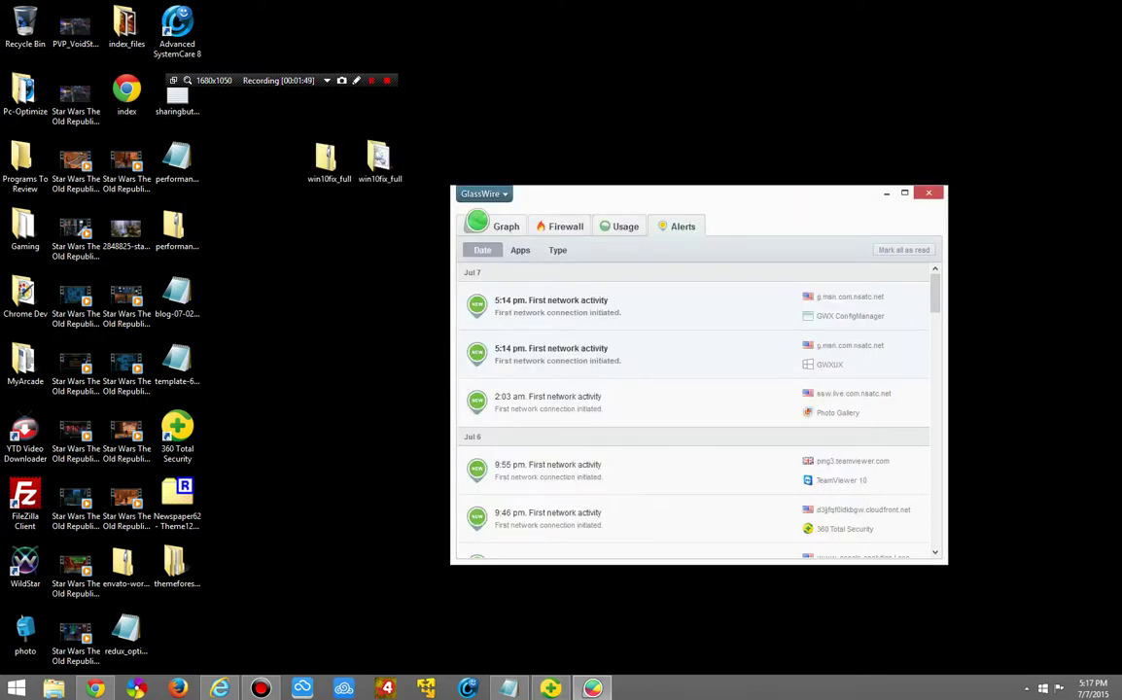
- Review the GlassWire network alerts grouped by date, by app and by type
{"action": "scroll", "coordinate": [695, 408], "scroll_direction": "down", "scroll_amount": 5}
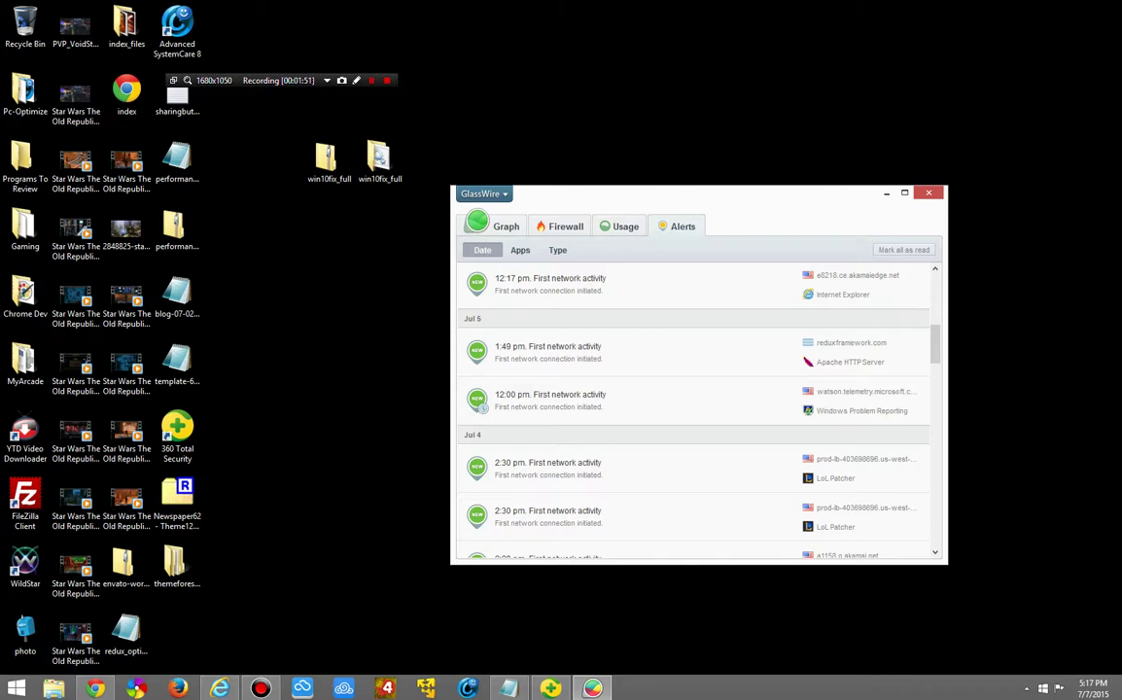
{"action": "scroll", "coordinate": [695, 408], "scroll_direction": "up", "scroll_amount": 5}
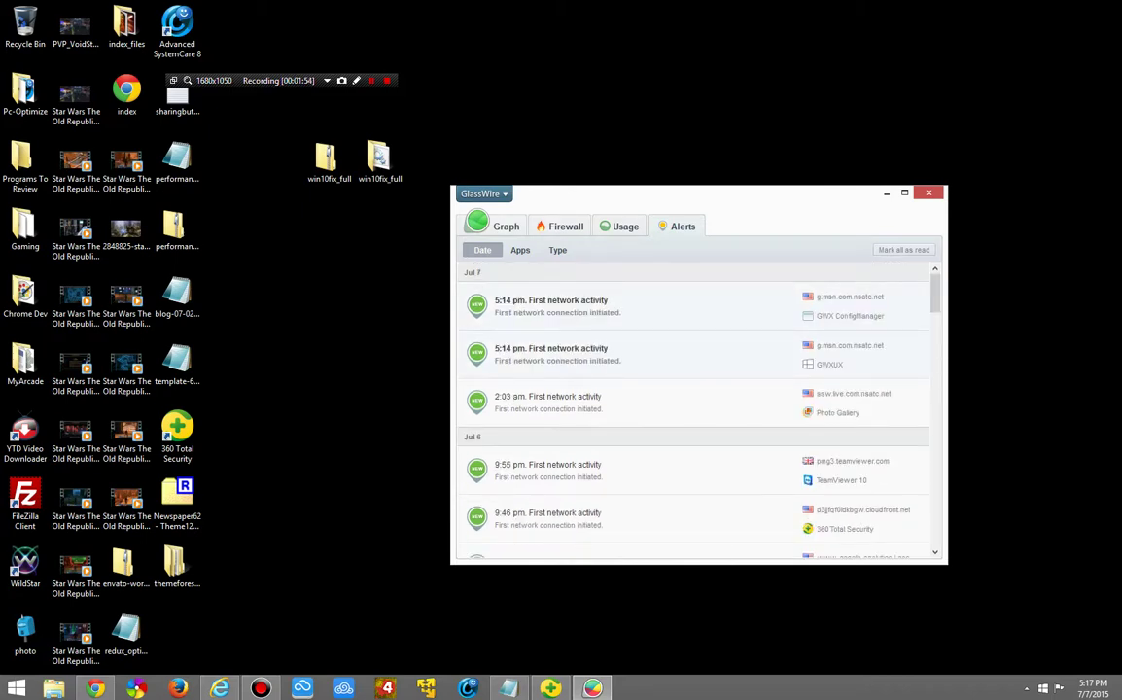
{"action": "left_click", "coordinate": [520, 250]}
{"action": "scroll", "coordinate": [695, 408], "scroll_direction": "down", "scroll_amount": 15}
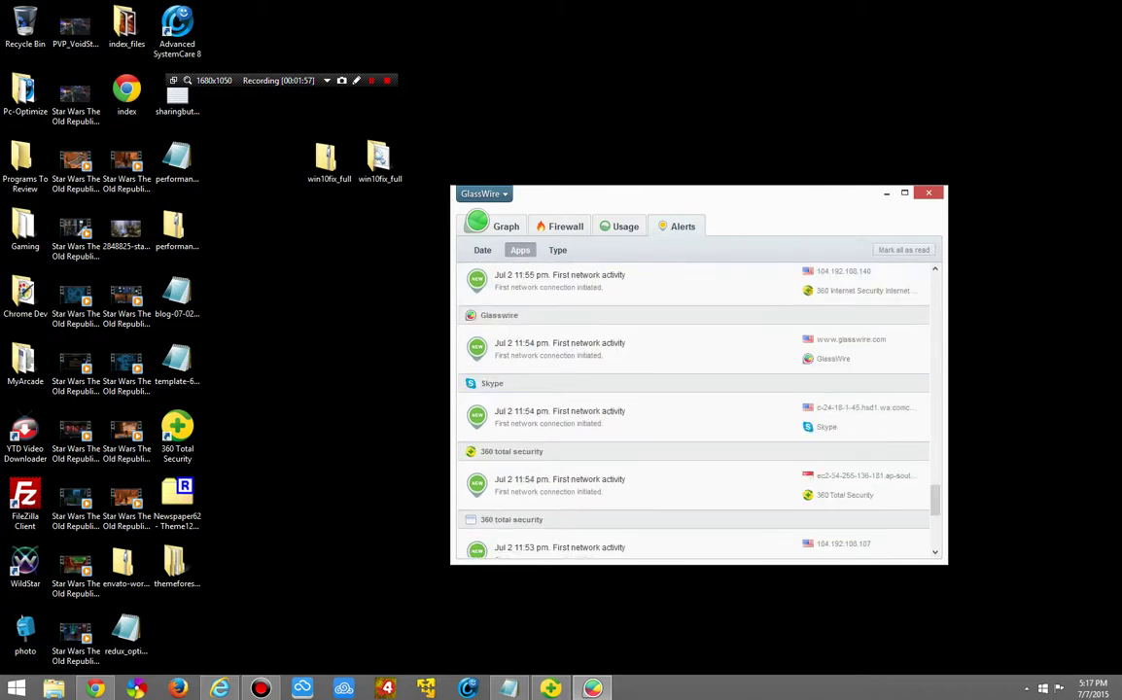
{"action": "left_click", "coordinate": [557, 250]}
{"action": "scroll", "coordinate": [695, 408], "scroll_direction": "up", "scroll_amount": 10}
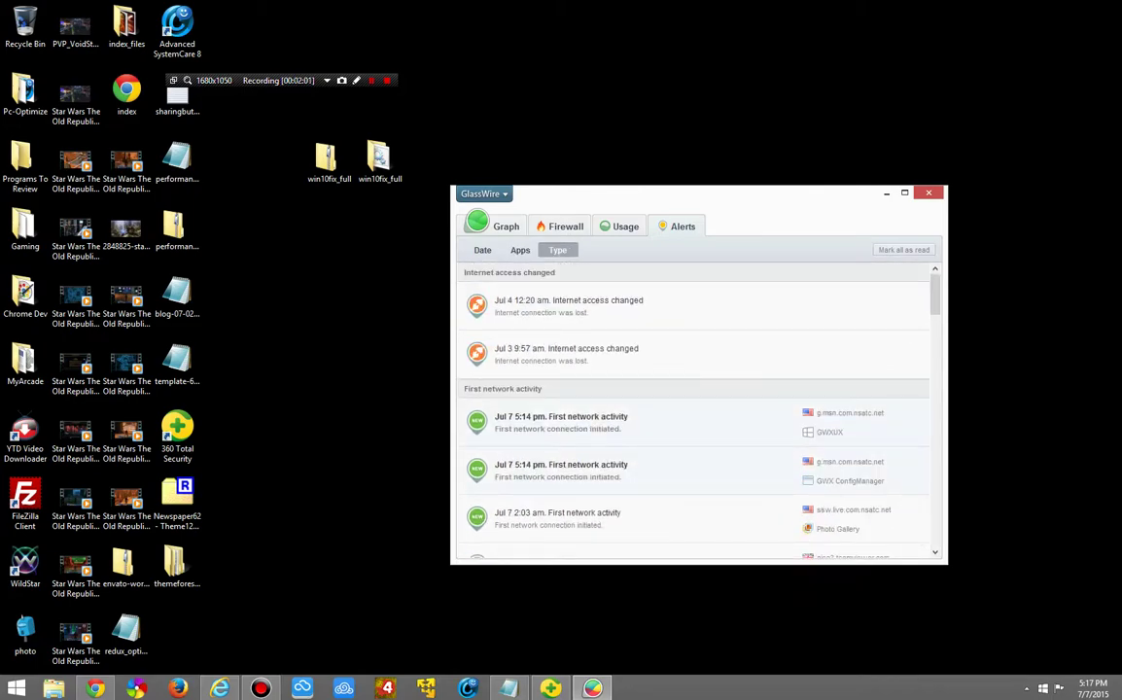
- View the network usage statistics for the day, the week and the month
{"action": "left_click", "coordinate": [620, 226]}
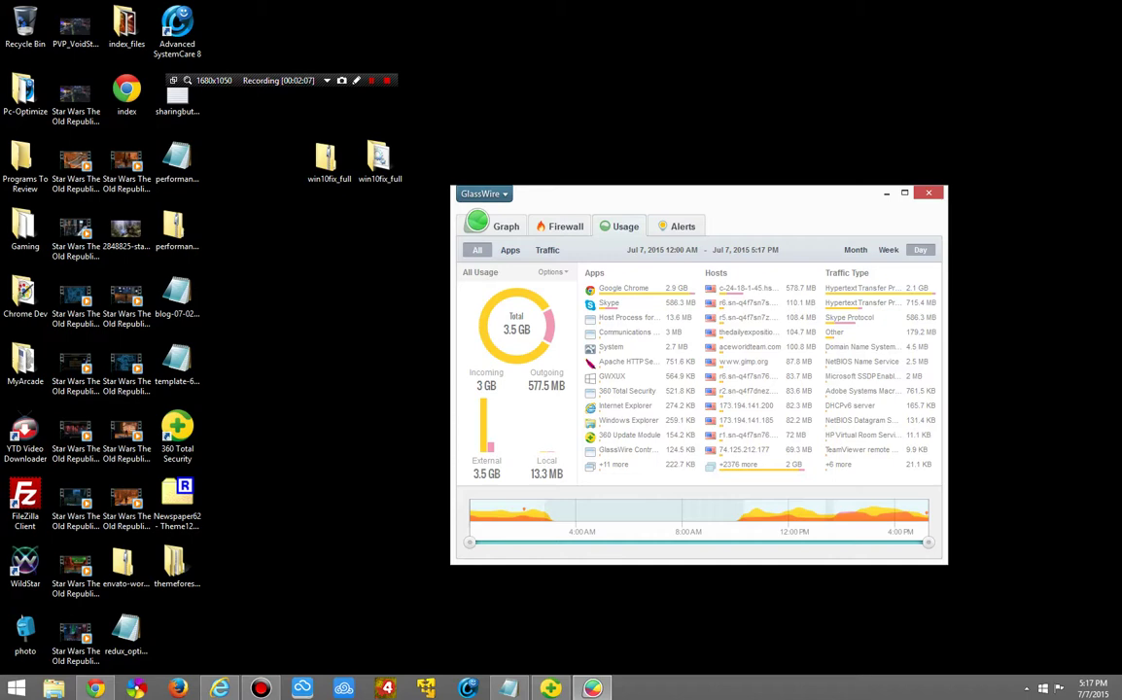
{"action": "left_click", "coordinate": [888, 250]}
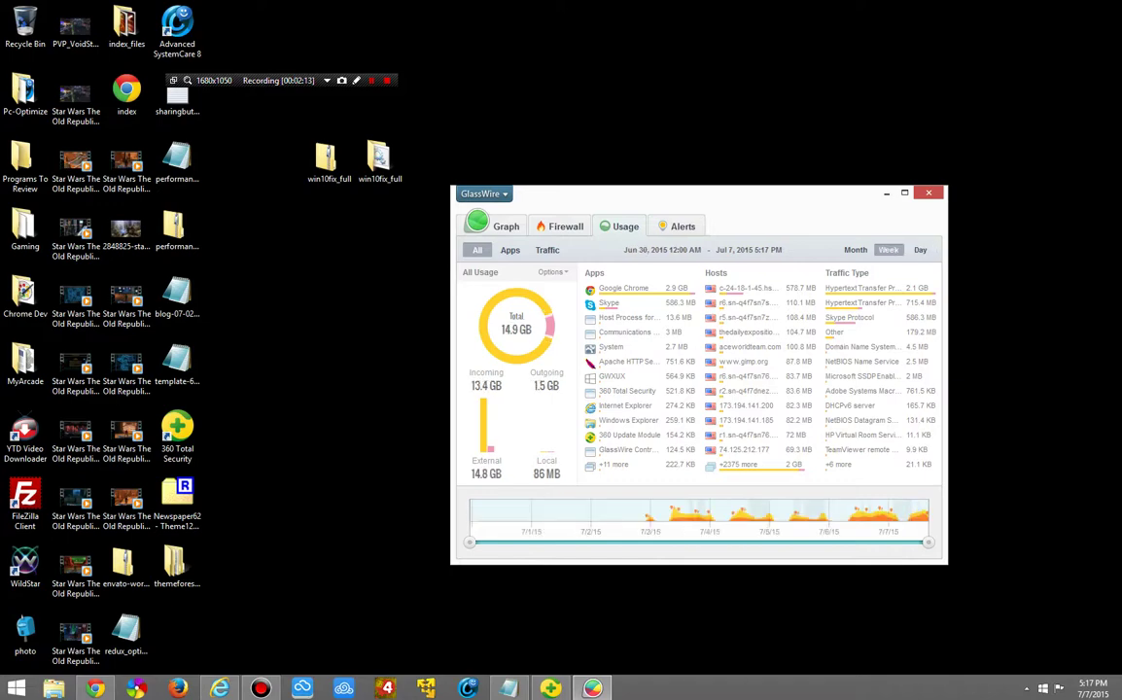
{"action": "left_click", "coordinate": [855, 250]}
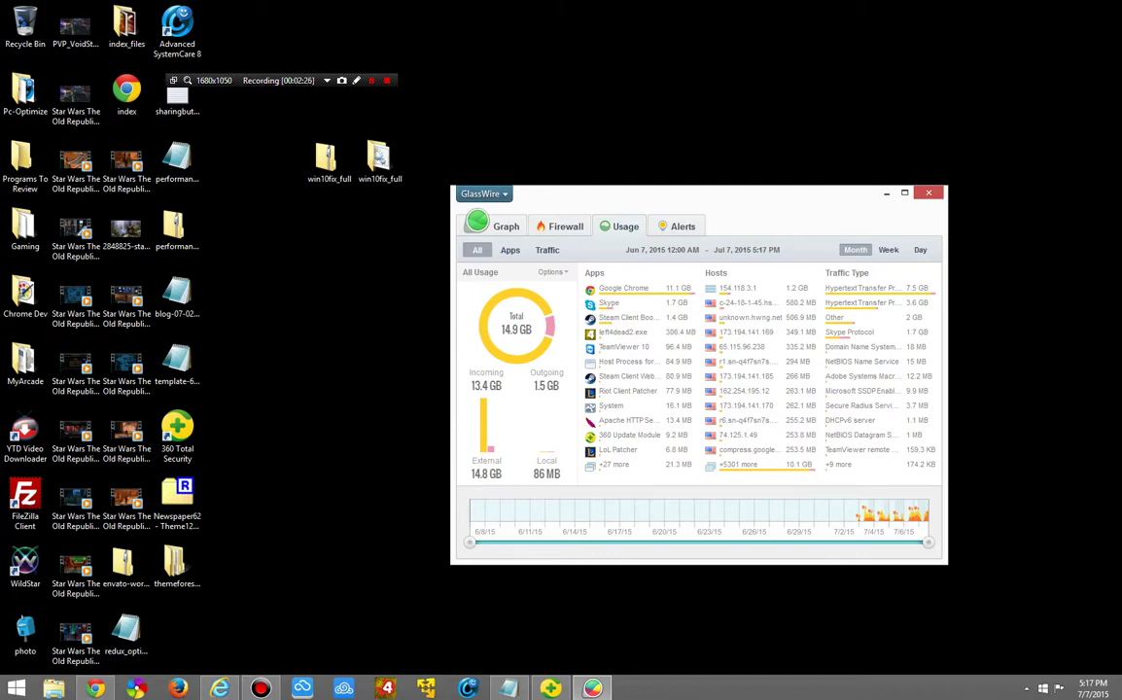
- Block and unblock Google Chrome in the firewall, and switch the whole firewall off and back on
{"action": "left_click", "coordinate": [561, 226]}
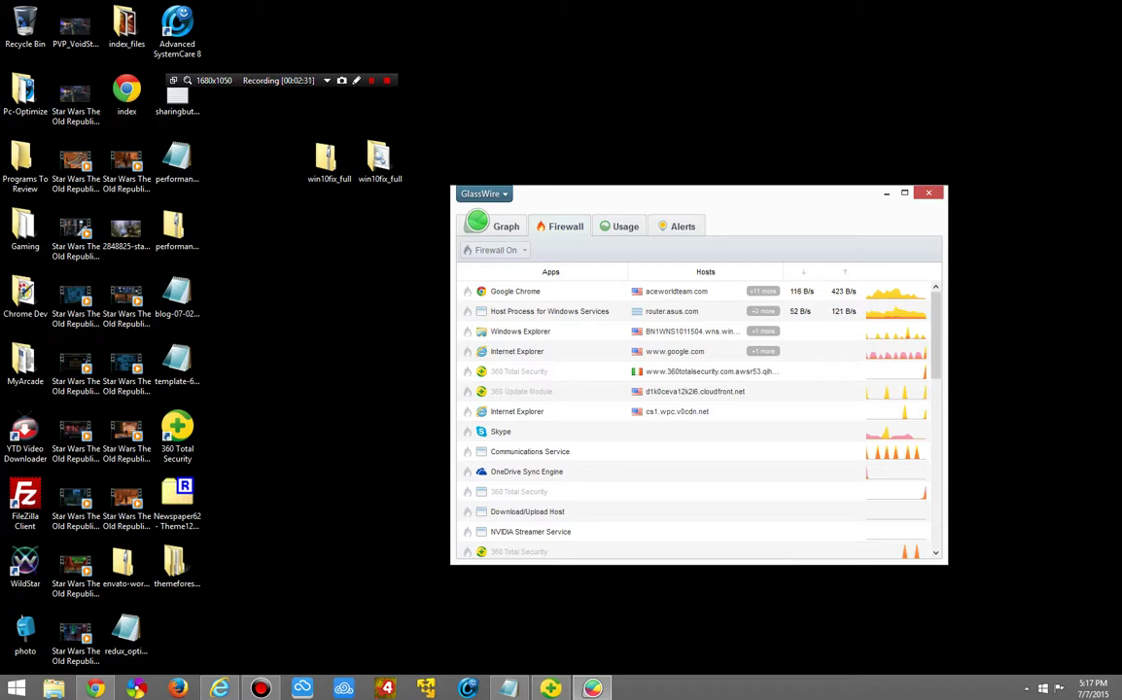
{"action": "left_click", "coordinate": [468, 292]}
{"action": "left_click", "coordinate": [467, 290]}
{"action": "left_click", "coordinate": [496, 251]}
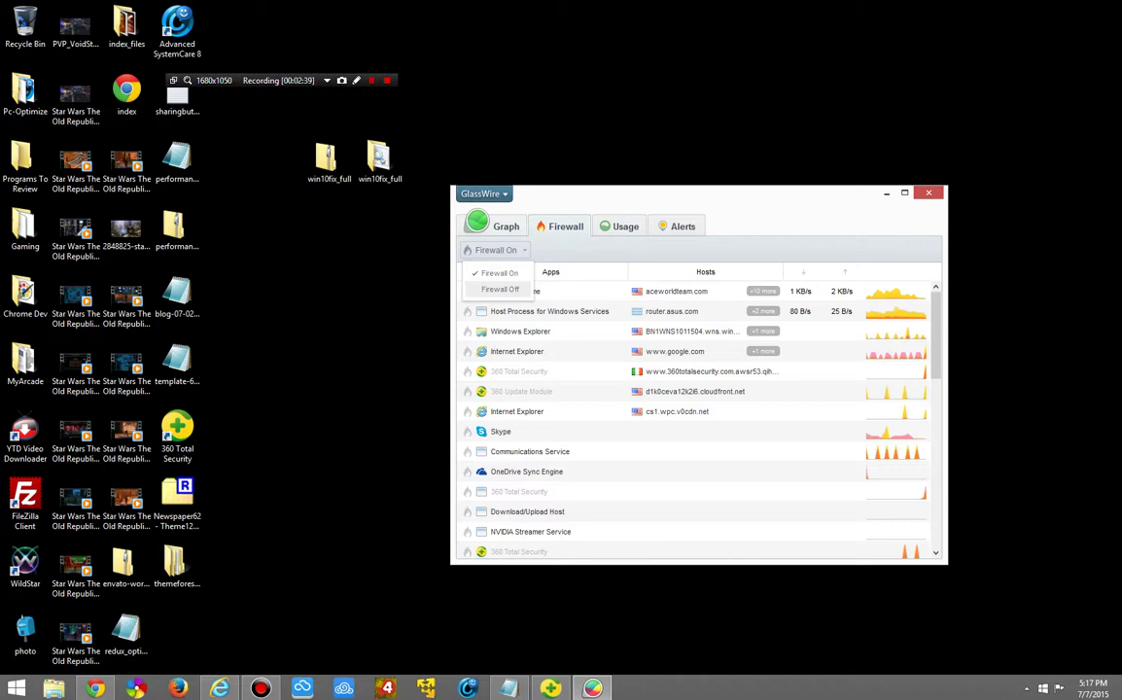
{"action": "left_click", "coordinate": [500, 290]}
{"action": "left_click", "coordinate": [497, 251]}
{"action": "left_click", "coordinate": [500, 274]}
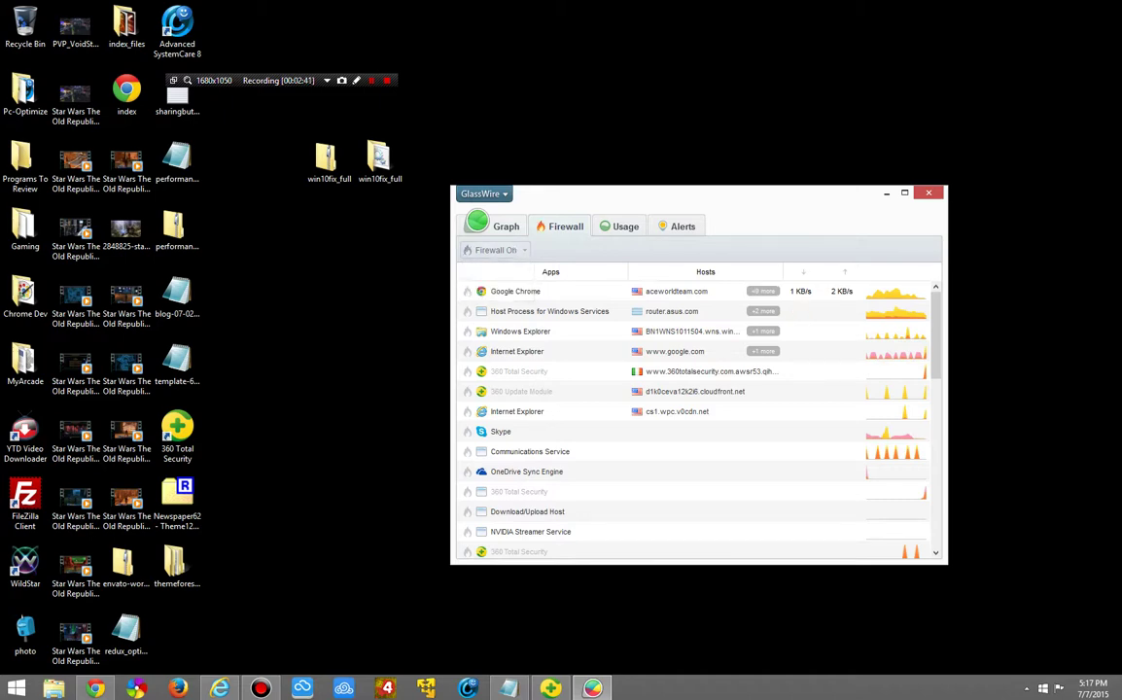
- Examine the full list of apps controlled by the firewall, including the Internet Explorer entry
{"action": "scroll", "coordinate": [695, 418], "scroll_direction": "down", "scroll_amount": 10}
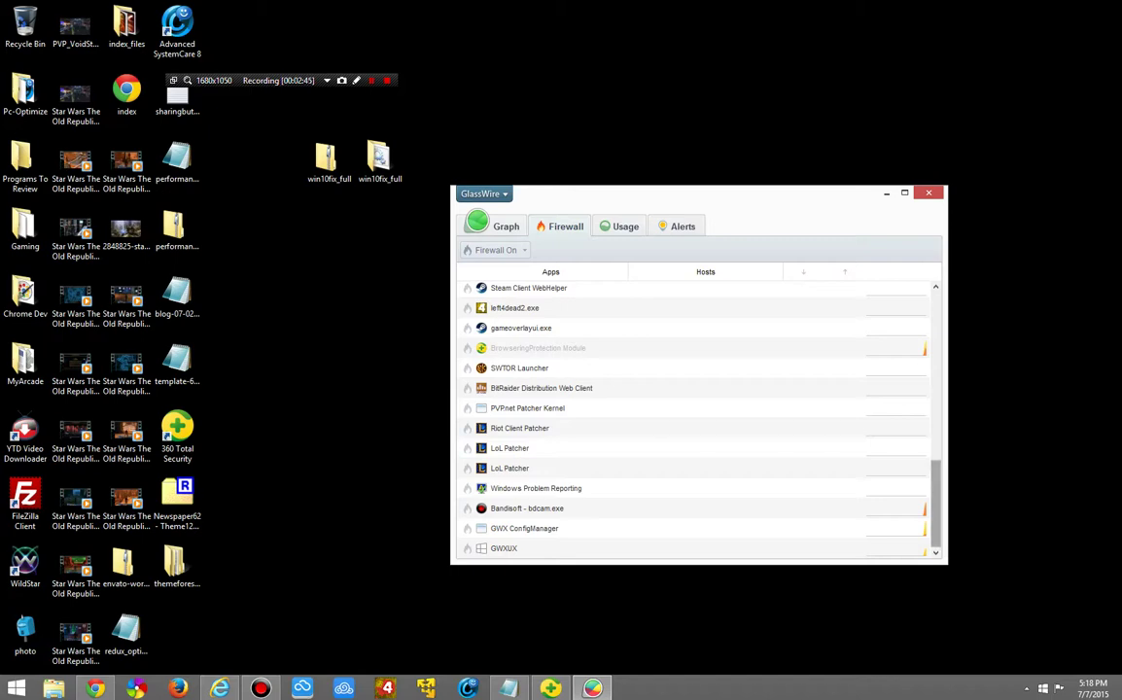
{"action": "scroll", "coordinate": [695, 418], "scroll_direction": "up", "scroll_amount": 10}
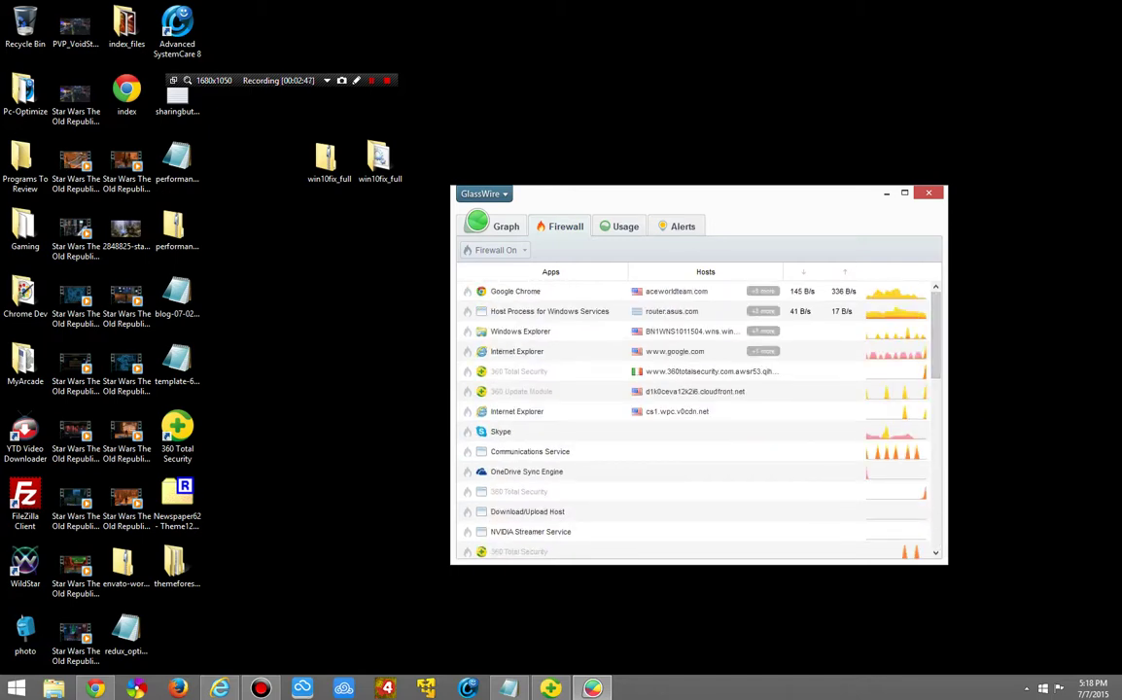
{"action": "left_click", "coordinate": [467, 411]}
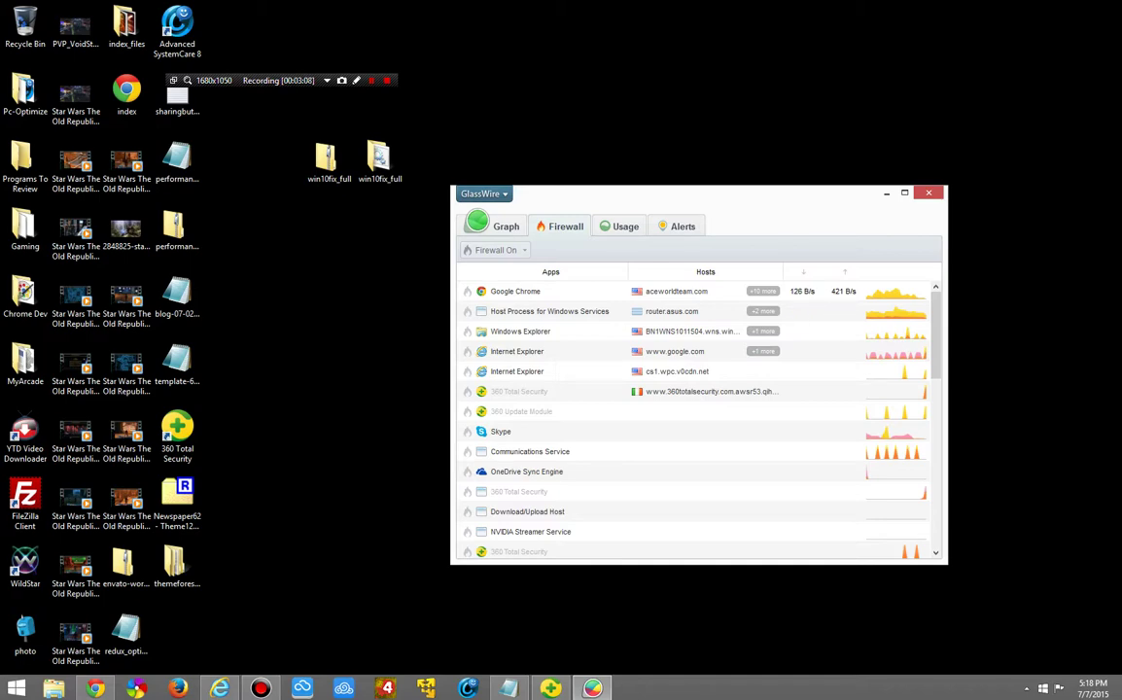
- Open the GlassWire settings and review the client's graph theme and history options and the server's general and remote access options
{"action": "left_click", "coordinate": [484, 194]}
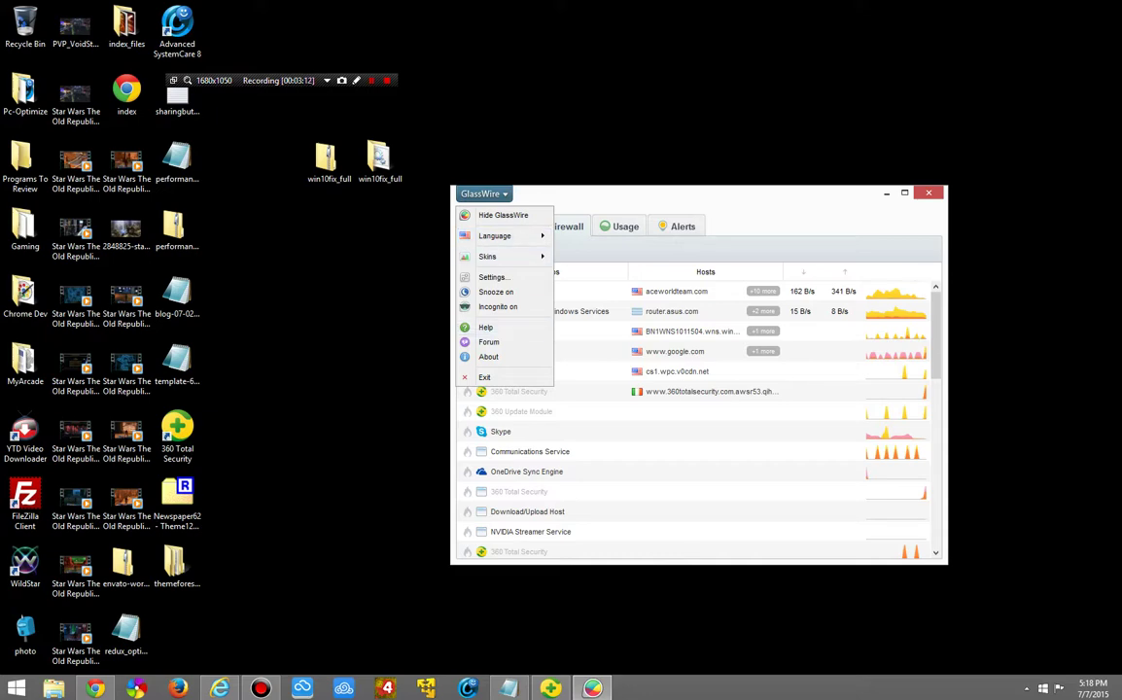
{"action": "left_click", "coordinate": [494, 277]}
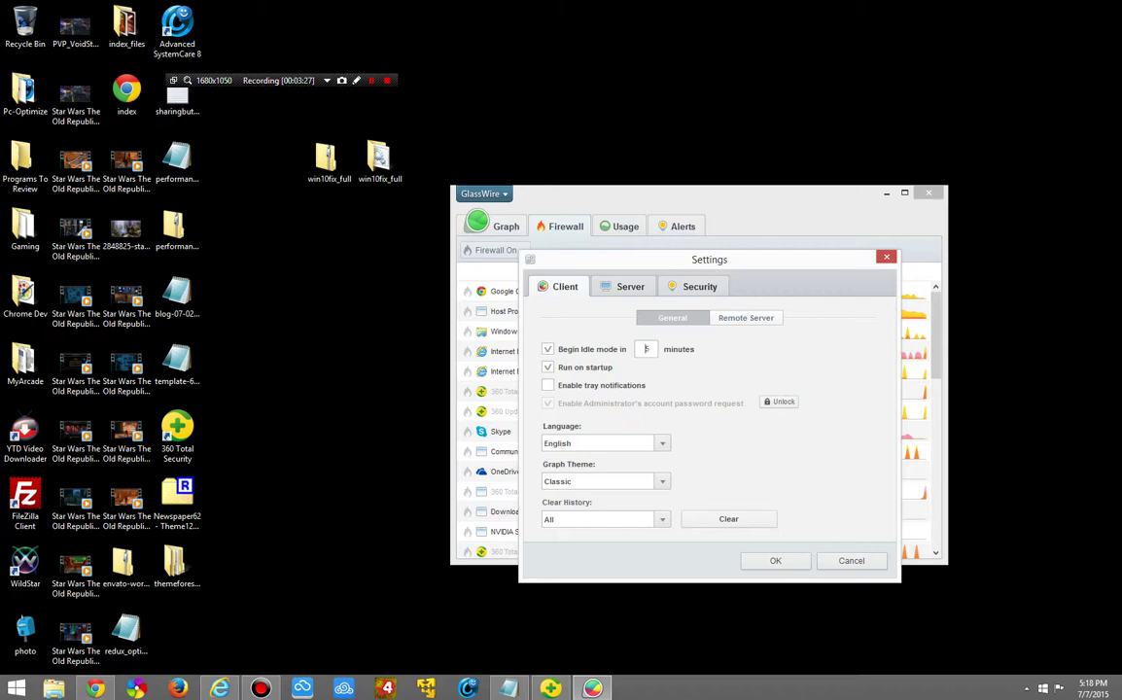
{"action": "left_click", "coordinate": [602, 481]}
{"action": "left_click", "coordinate": [662, 482]}
{"action": "left_click", "coordinate": [662, 519]}
{"action": "left_click", "coordinate": [662, 519]}
{"action": "left_click", "coordinate": [624, 287]}
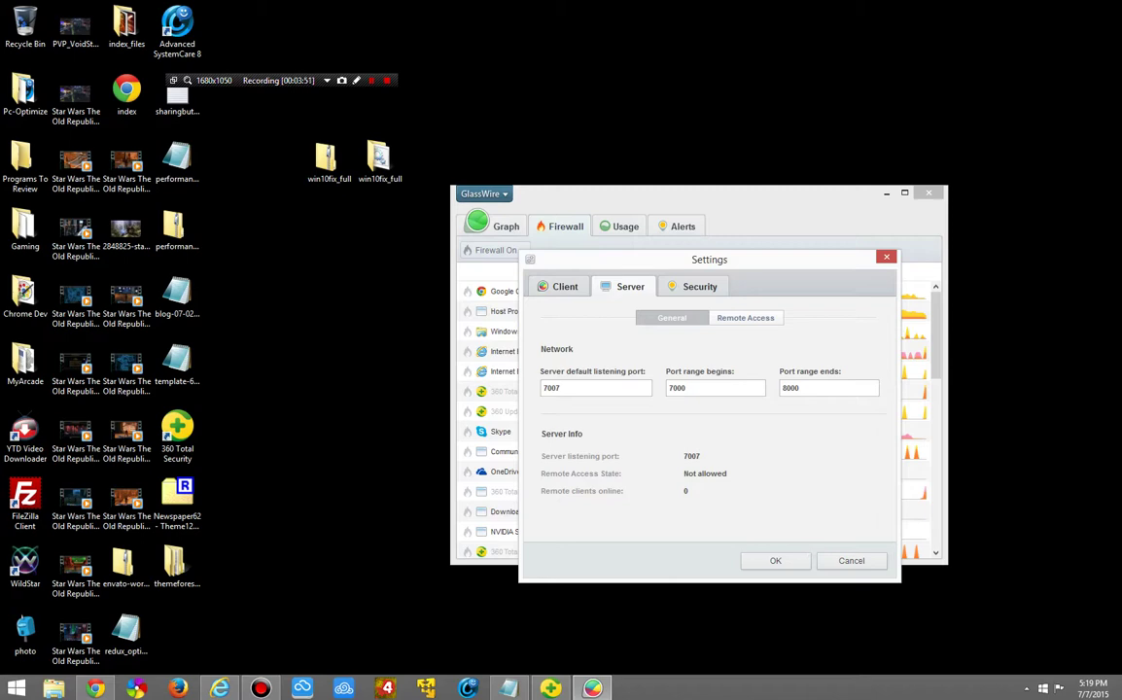
{"action": "left_click", "coordinate": [746, 318]}
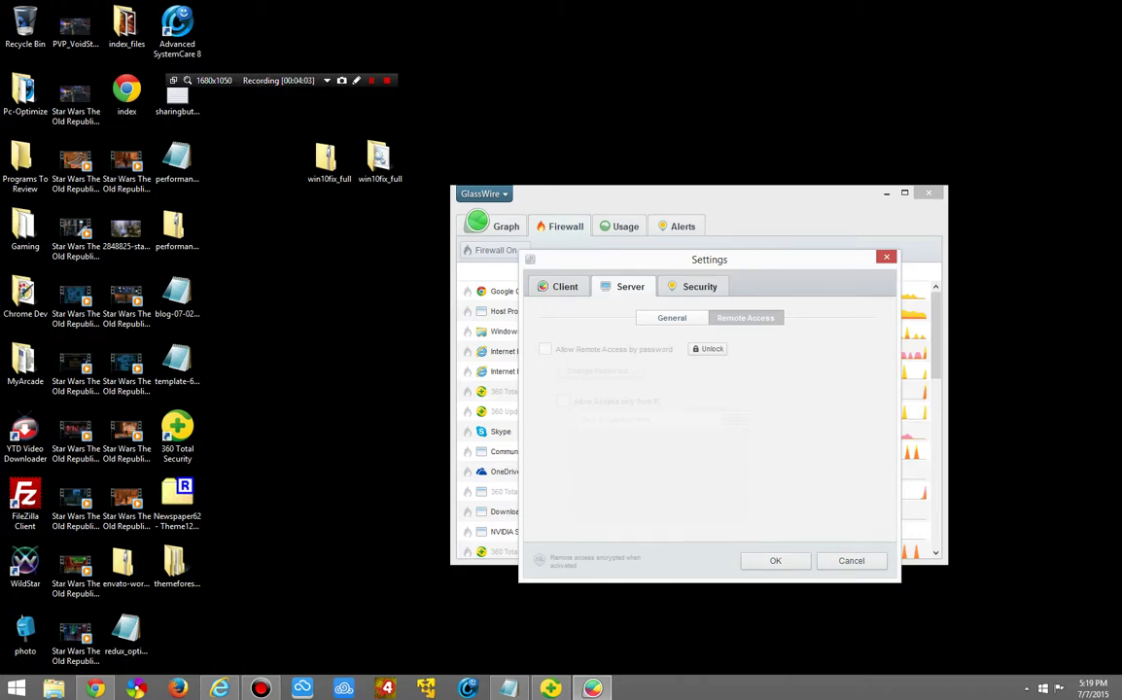
- Open the security alert settings and unlock them for editing, allowing GlassWire to make changes to the computer
{"action": "left_click", "coordinate": [694, 287]}
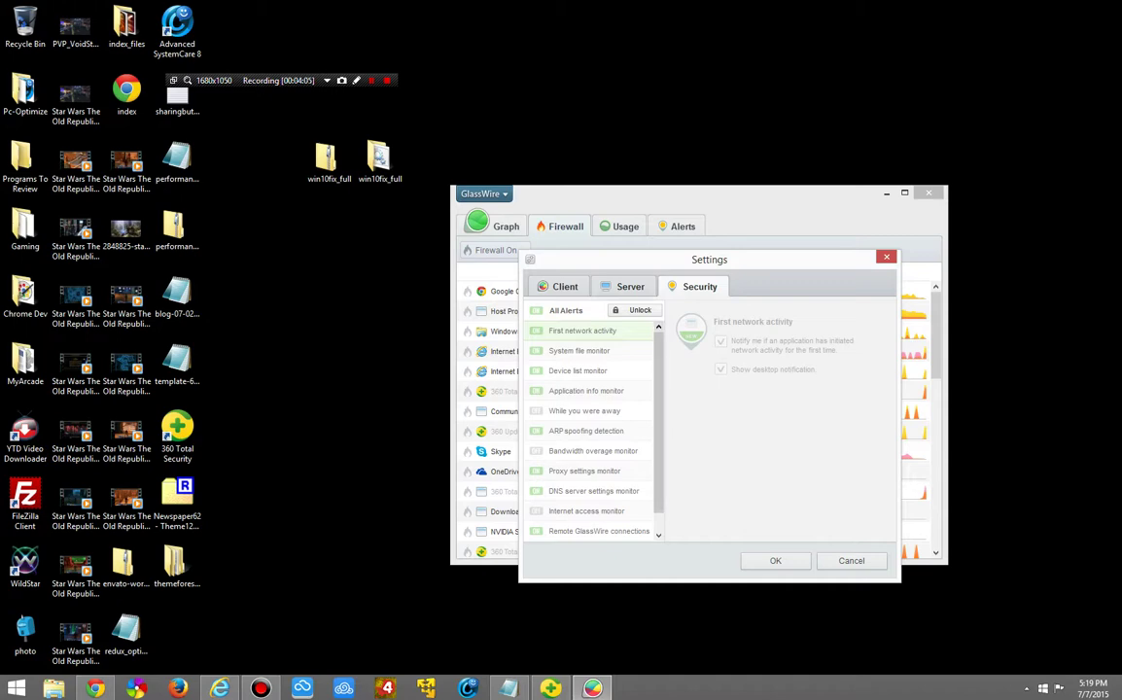
{"action": "scroll", "coordinate": [594, 428], "scroll_direction": "down", "scroll_amount": 1}
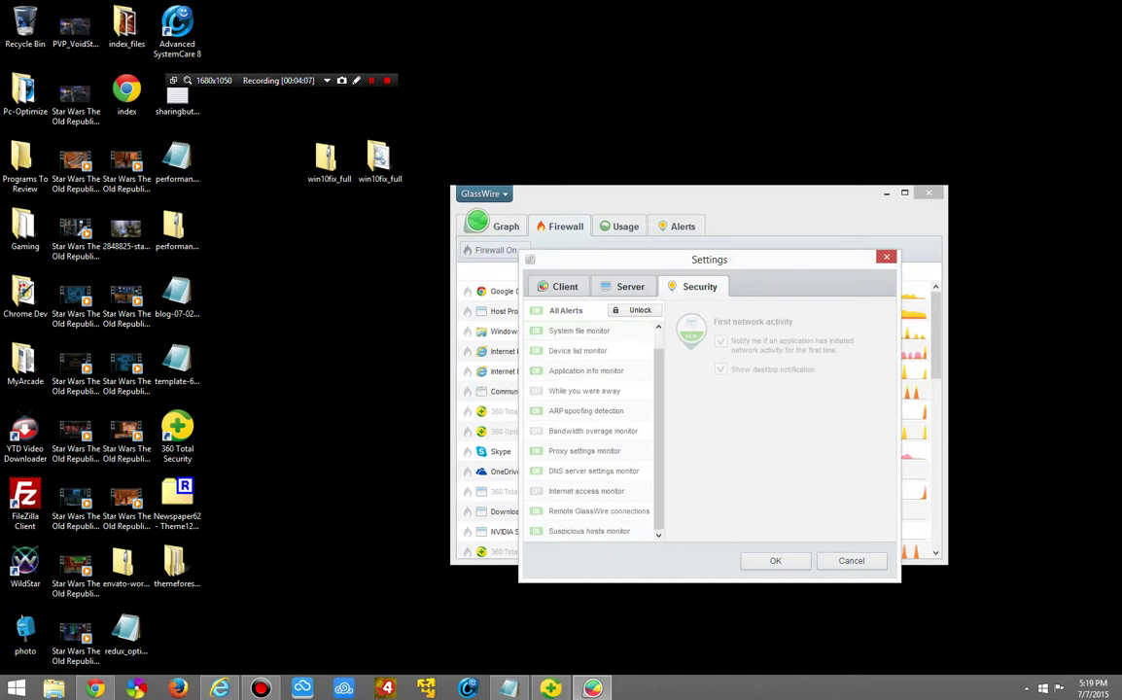
{"action": "scroll", "coordinate": [593, 428], "scroll_direction": "up", "scroll_amount": 1}
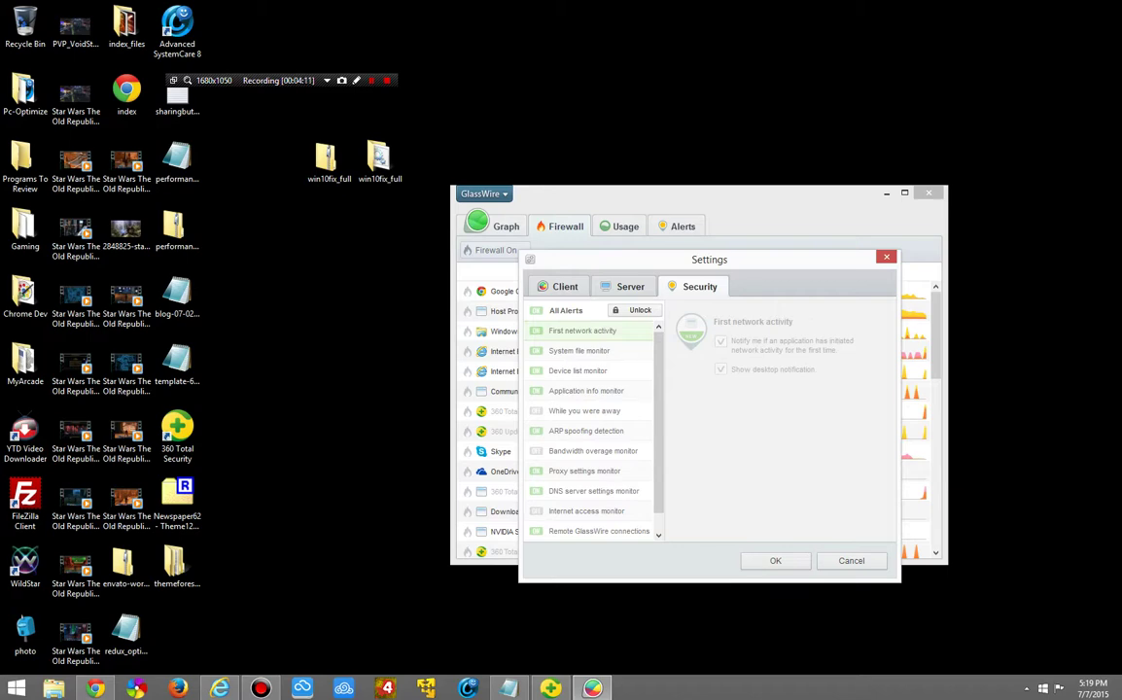
{"action": "left_click", "coordinate": [635, 310]}
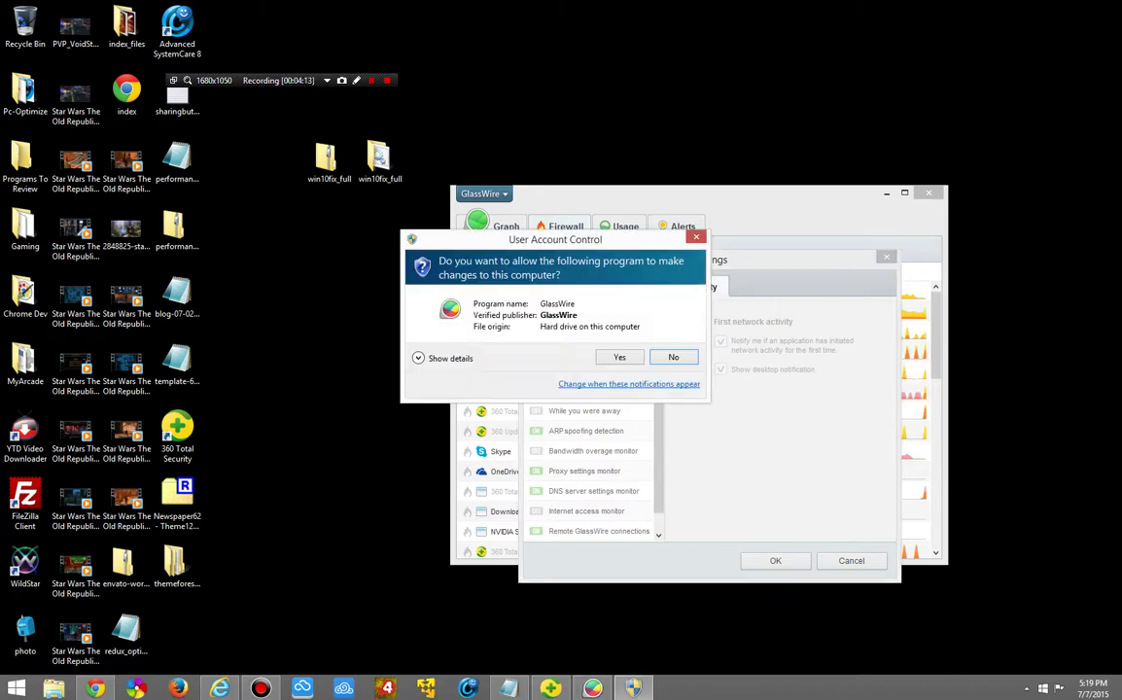
{"action": "left_click", "coordinate": [619, 357]}
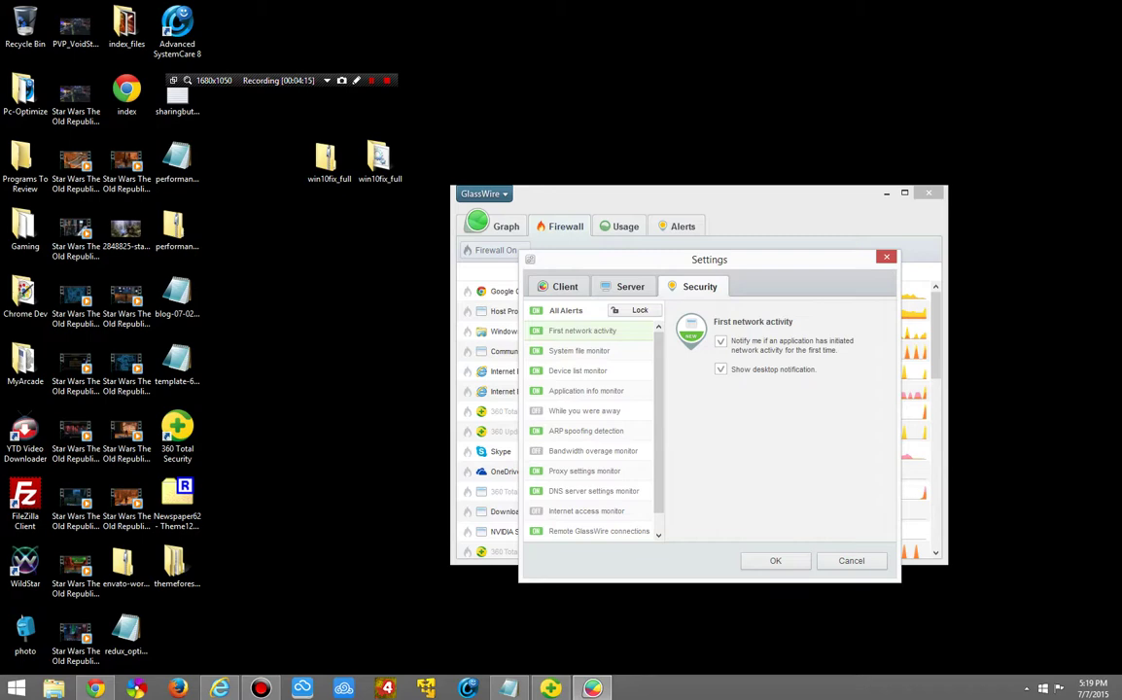
- Examine the notification options of the individual alerts, from First network activity and System file monitor to Internet access monitor and While you were away
{"action": "left_click", "coordinate": [584, 411]}
{"action": "left_click", "coordinate": [583, 331]}
{"action": "left_click", "coordinate": [579, 350]}
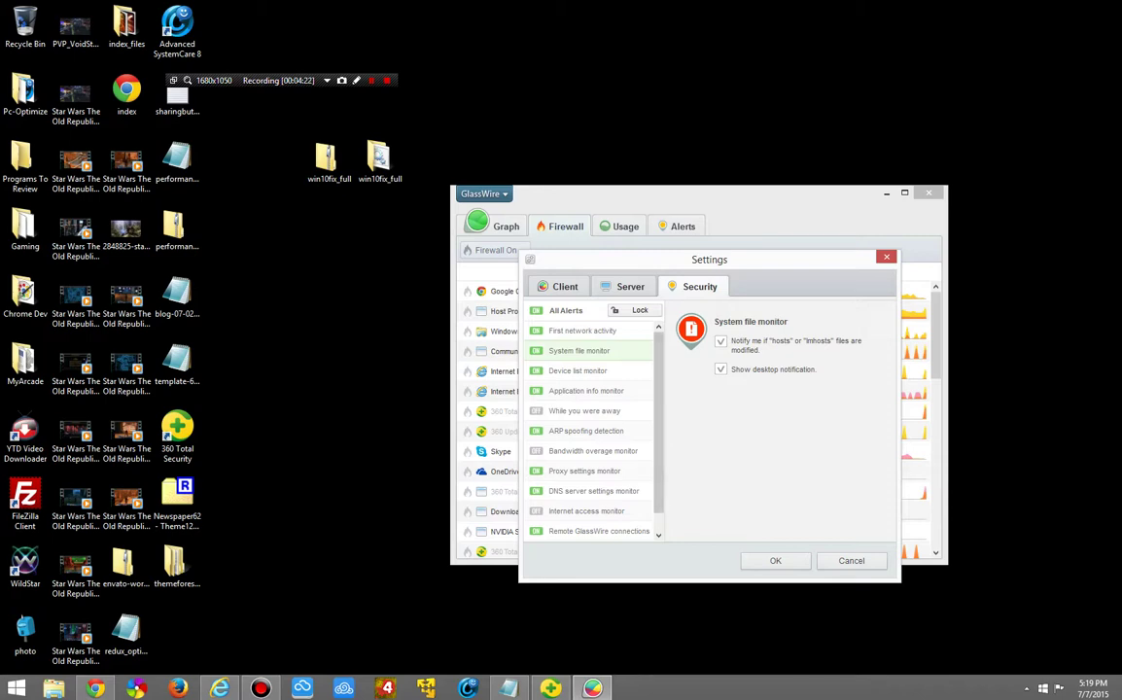
{"action": "left_click", "coordinate": [578, 371]}
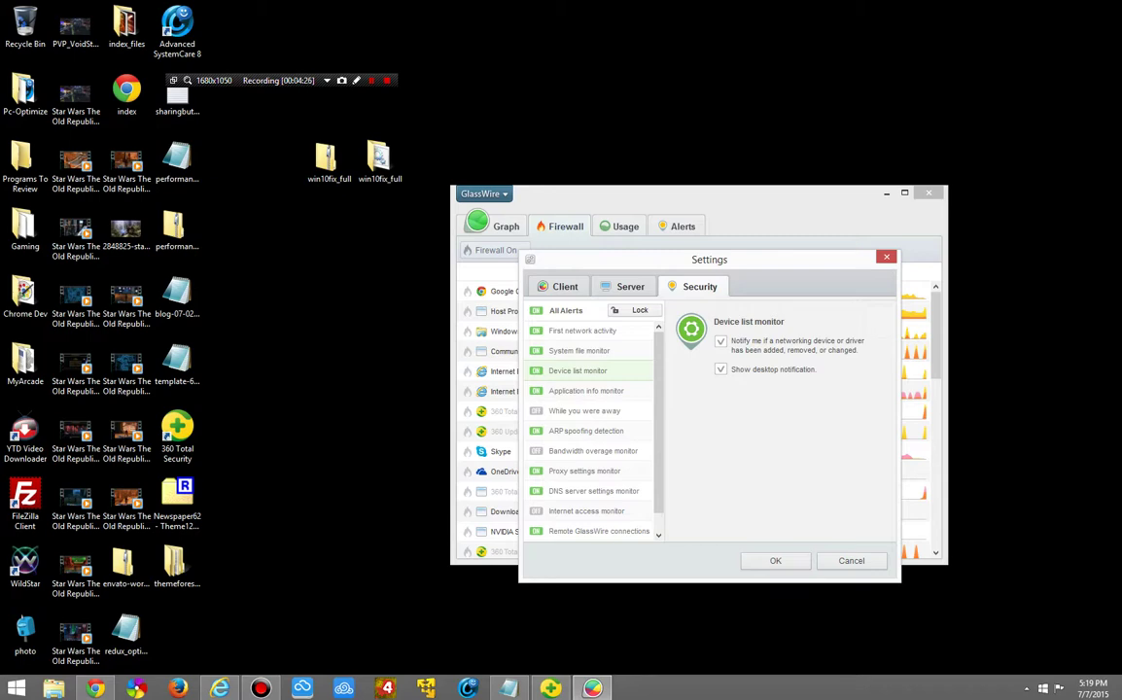
{"action": "left_click", "coordinate": [586, 391]}
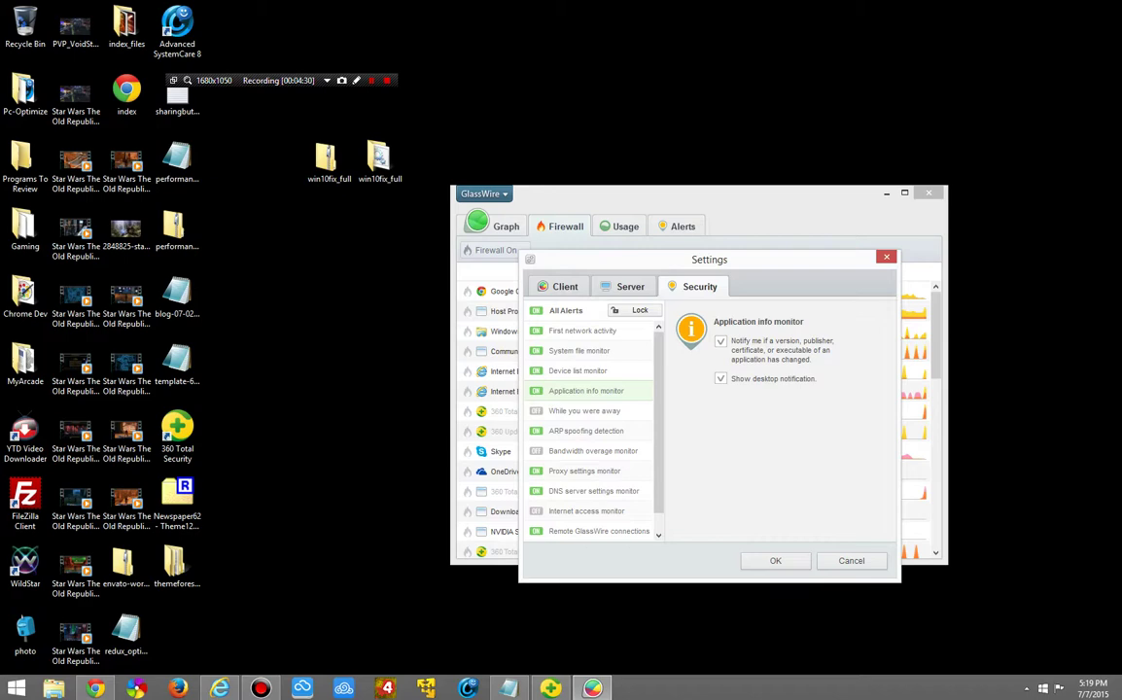
{"action": "left_click", "coordinate": [587, 431]}
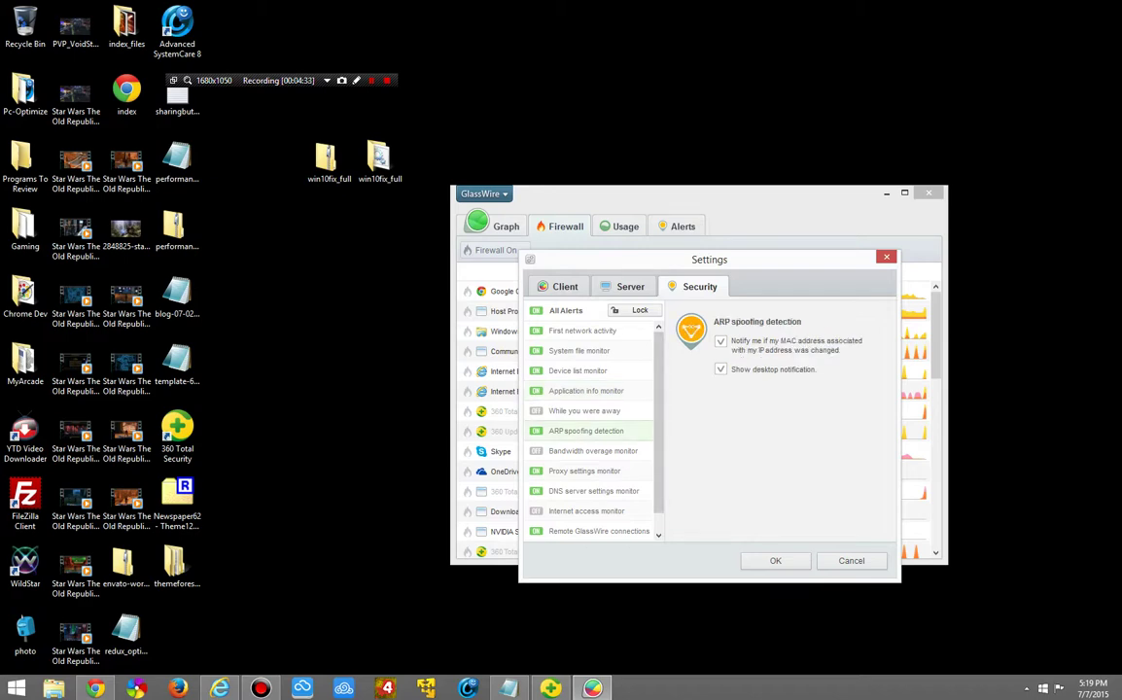
{"action": "scroll", "coordinate": [591, 431], "scroll_direction": "down", "scroll_amount": 1}
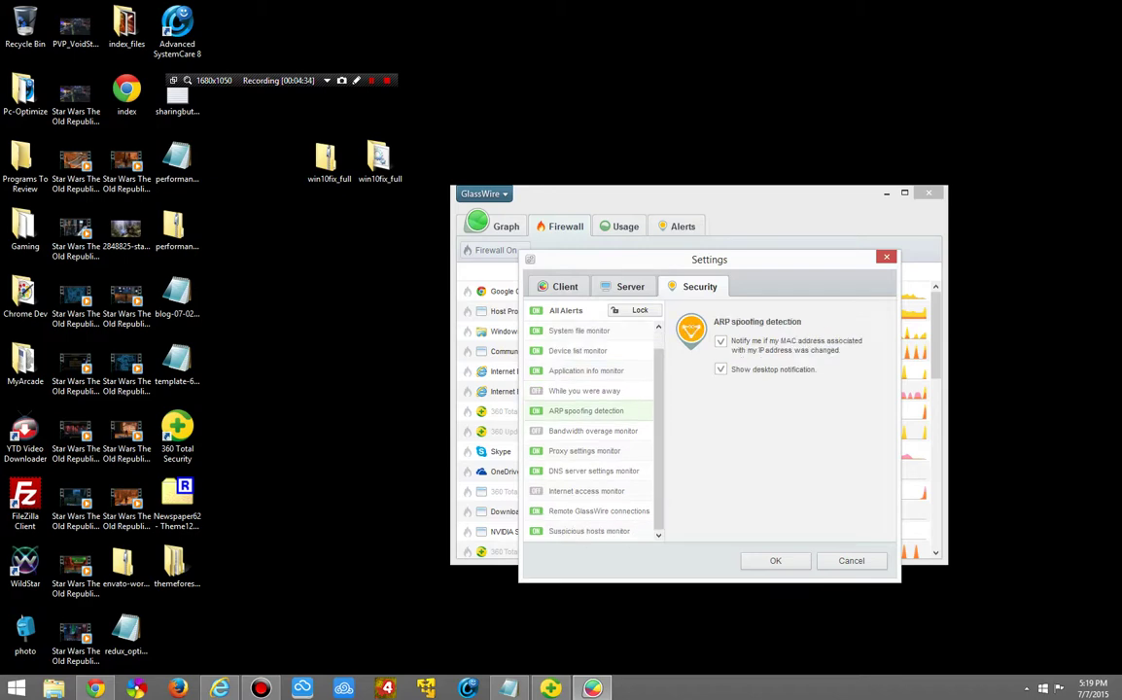
{"action": "left_click", "coordinate": [587, 491]}
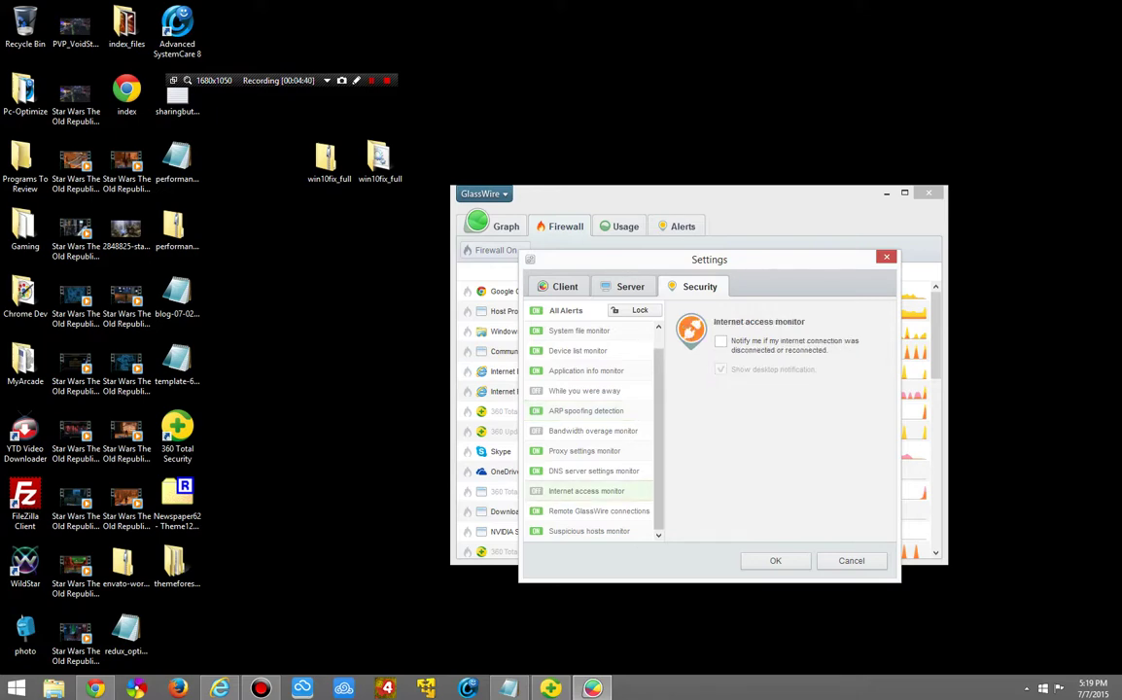
{"action": "left_click", "coordinate": [593, 431]}
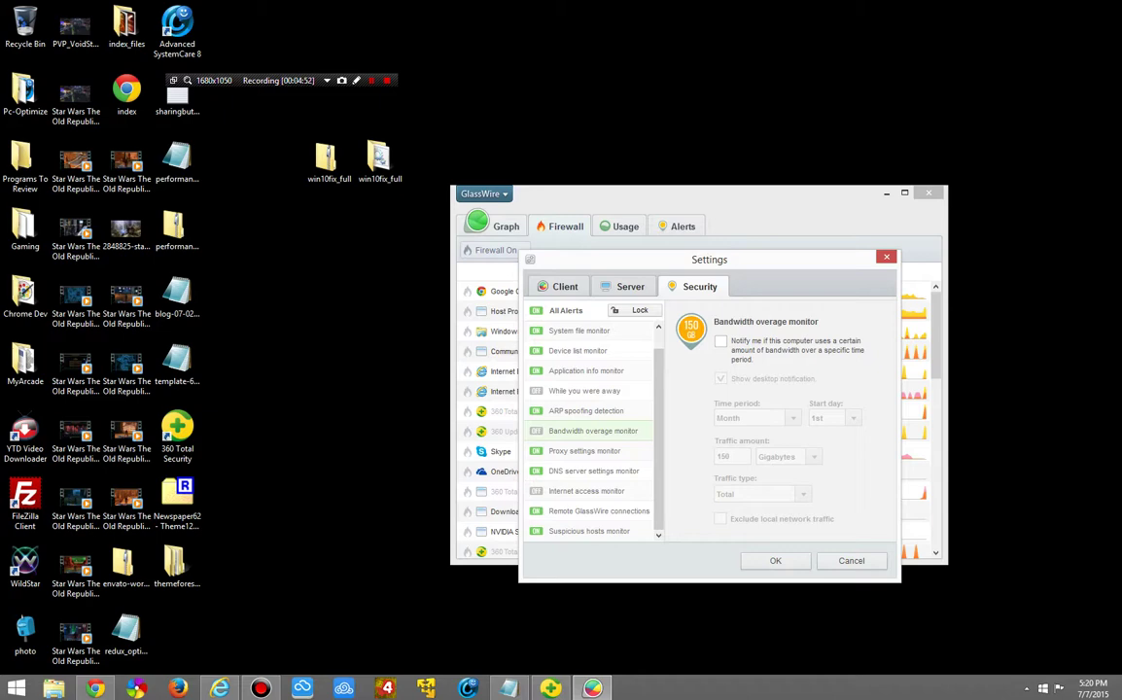
{"action": "left_click", "coordinate": [584, 391]}
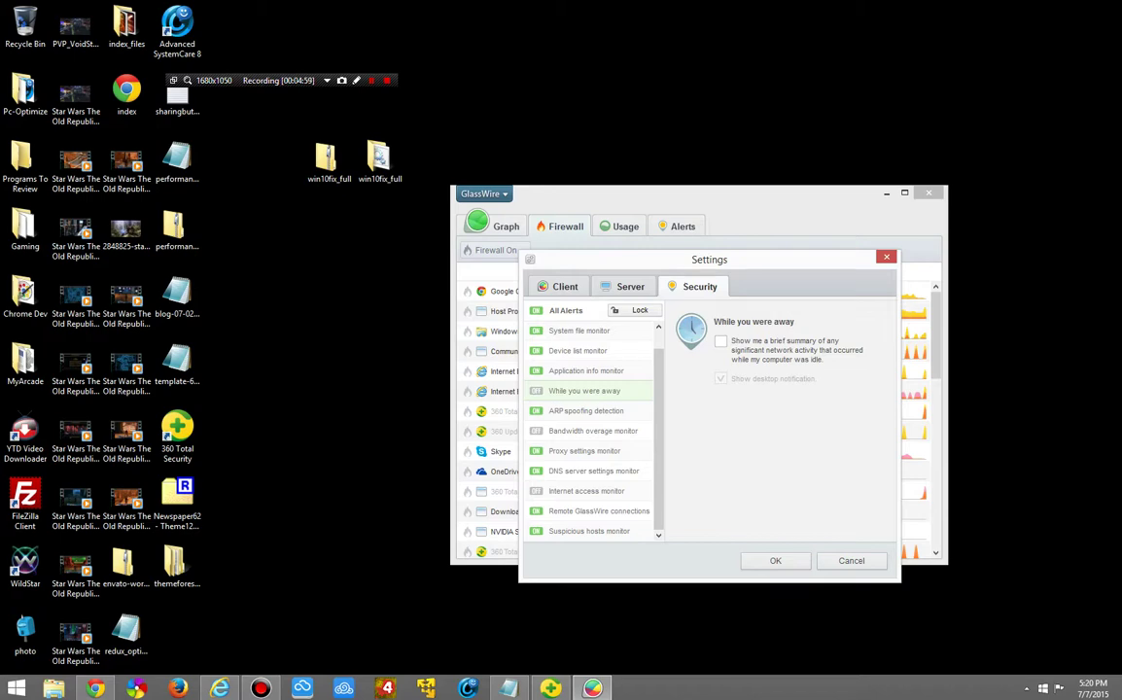
- Enable the Bandwidth overage monitor notification and set its time period to Week
{"action": "left_click", "coordinate": [593, 430]}
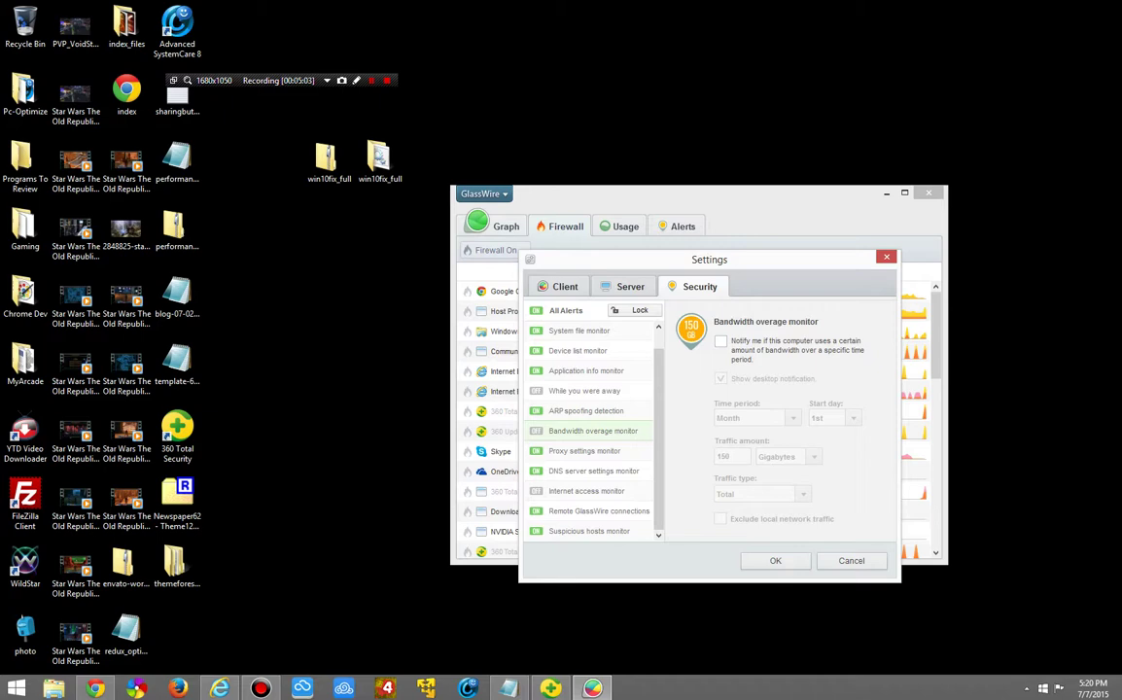
{"action": "left_click", "coordinate": [720, 341]}
{"action": "left_click", "coordinate": [756, 418]}
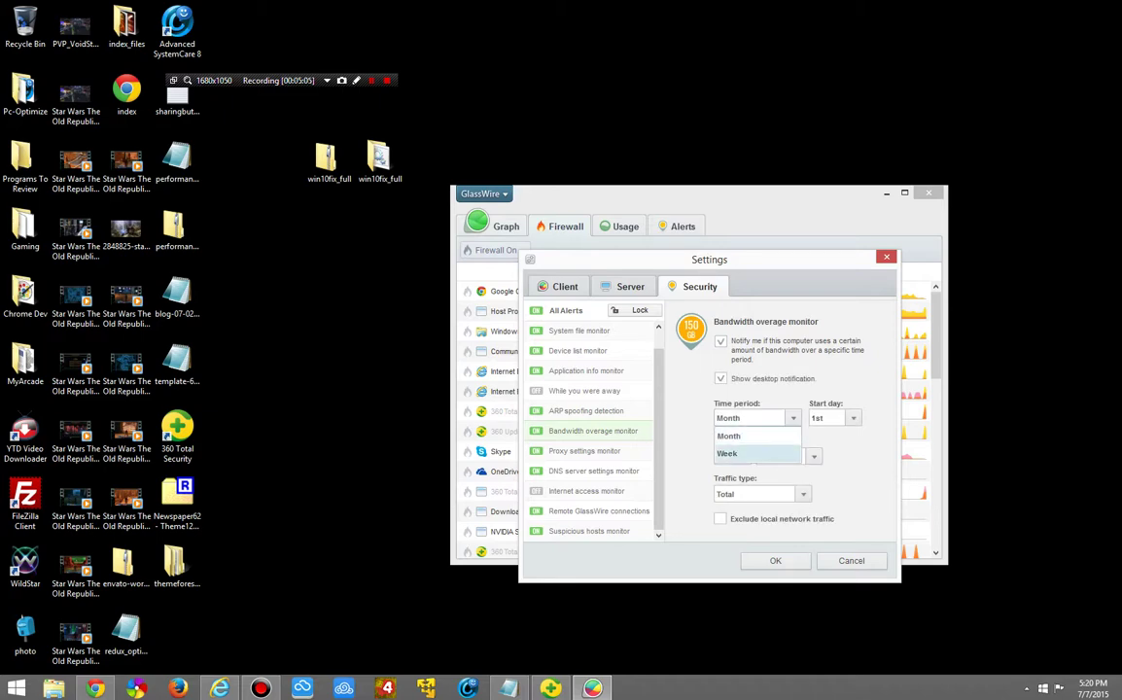
{"action": "left_click", "coordinate": [739, 453]}
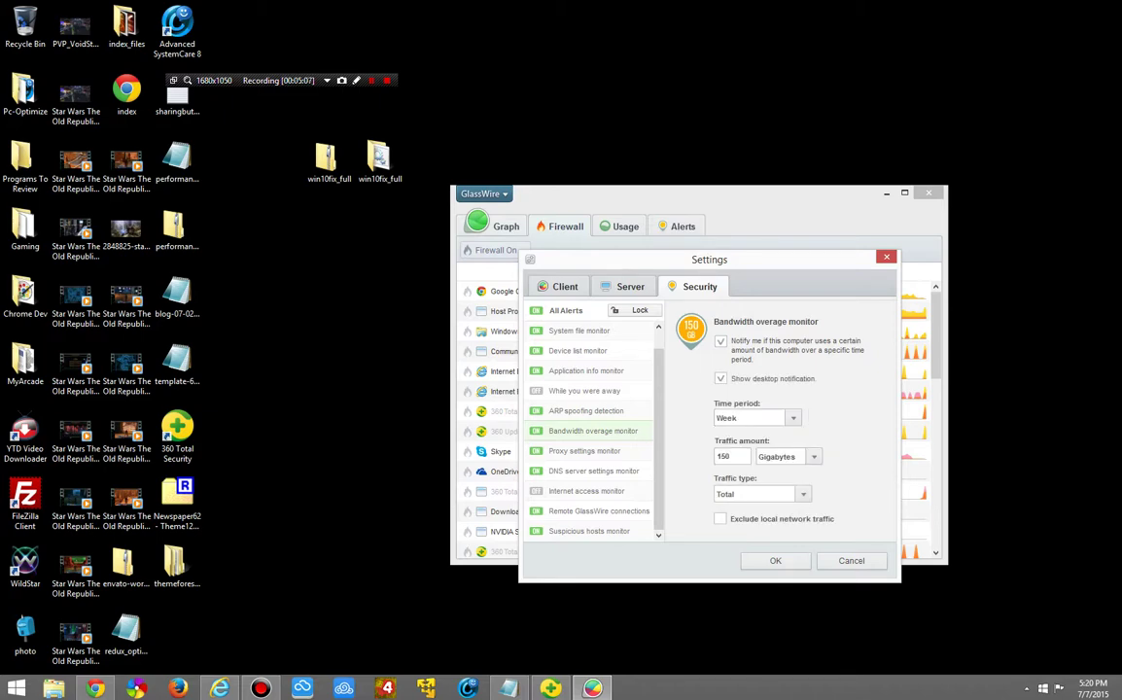
- Set the bandwidth overage traffic amount to 10 Gigabytes and turn the monitor's notification off
{"action": "left_click", "coordinate": [788, 456]}
{"action": "left_click", "coordinate": [778, 492]}
{"action": "key", "text": "BackSpace"}
{"action": "key", "text": "BackSpace"}
{"action": "key", "text": "BackSpace"}
{"action": "type", "text": "21"}
{"action": "key", "text": "BackSpace"}
{"action": "key", "text": "BackSpace"}
{"action": "type", "text": "10"}
{"action": "left_click", "coordinate": [720, 341]}
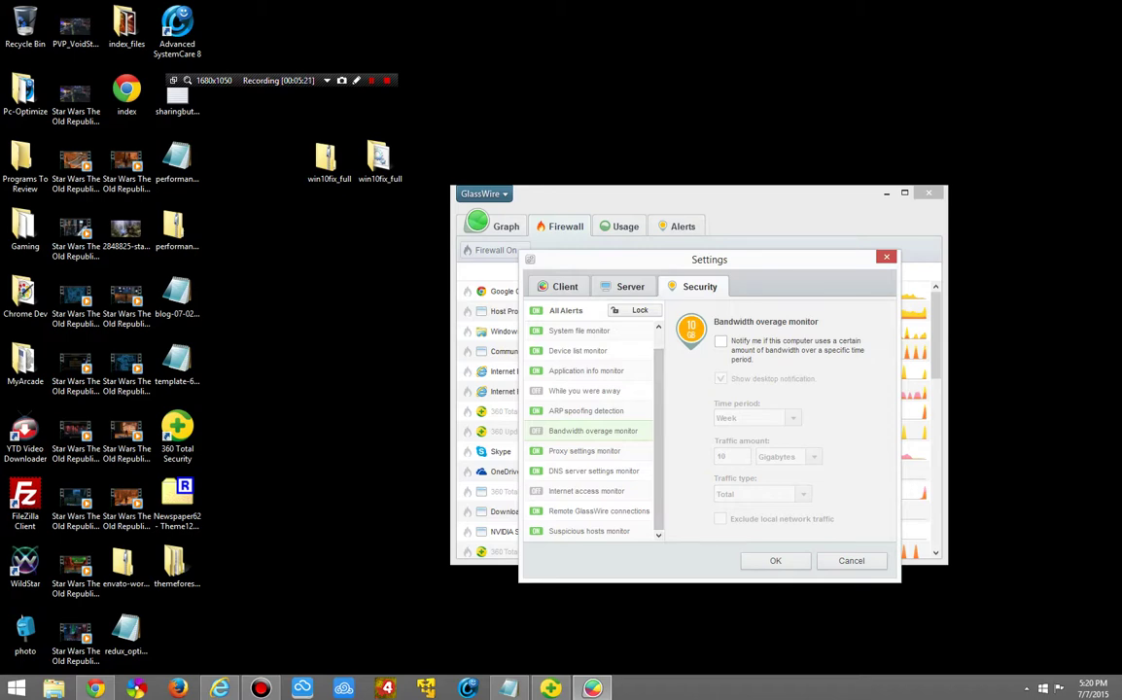
- Look through the alerts again from ARP spoofing detection up to System file monitor and back down to While you were away
{"action": "left_click", "coordinate": [586, 411]}
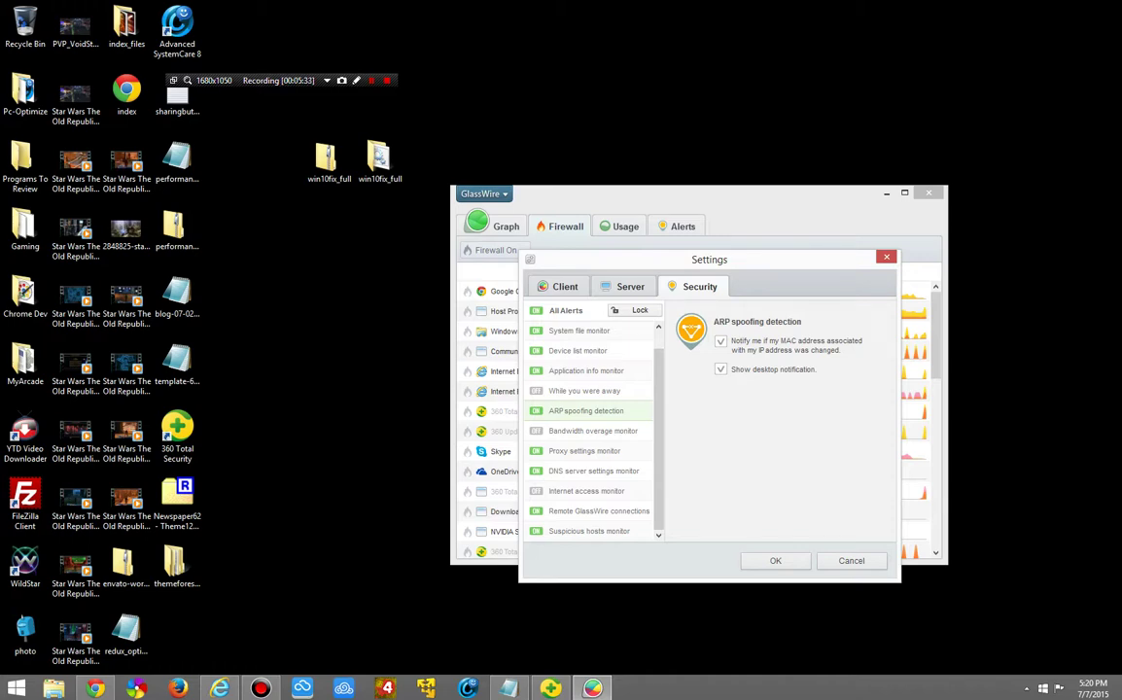
{"action": "key", "text": "Up"}
{"action": "key", "text": "Up"}
{"action": "key", "text": "Up"}
{"action": "key", "text": "Up"}
{"action": "key", "text": "Up"}
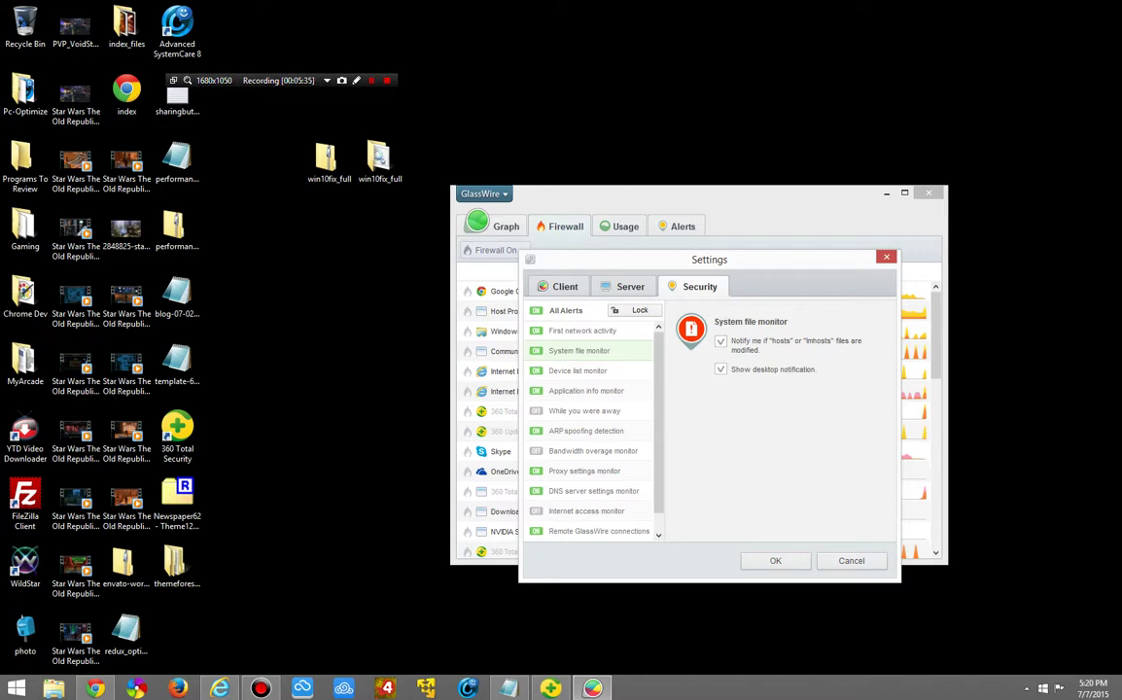
{"action": "key", "text": "Down"}
{"action": "key", "text": "Down"}
{"action": "key", "text": "Down"}
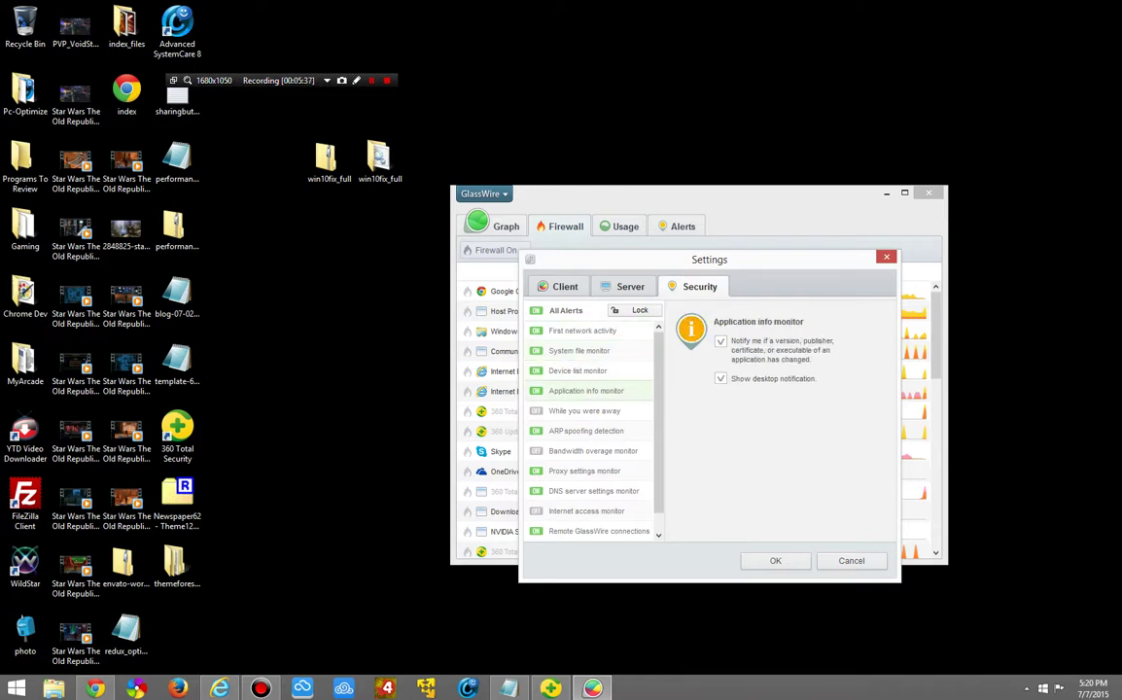
{"action": "key", "text": "Down"}
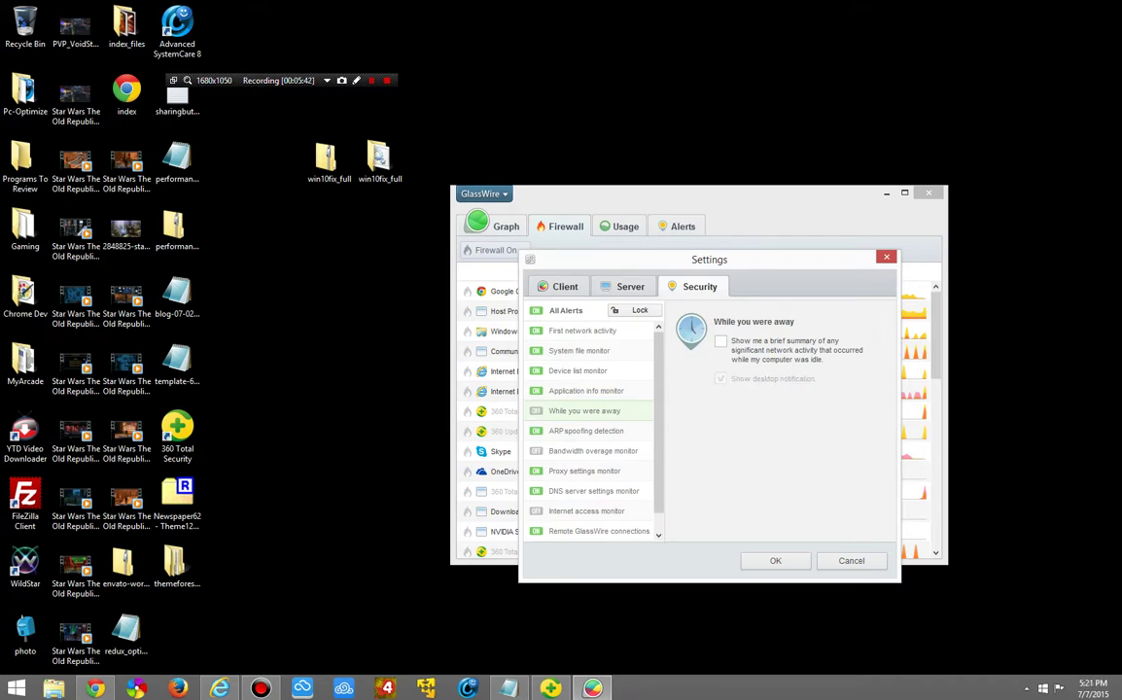
- Lock the alert settings, then close the Settings dialog after viewing the client's remote server fields
{"action": "left_click", "coordinate": [635, 310]}
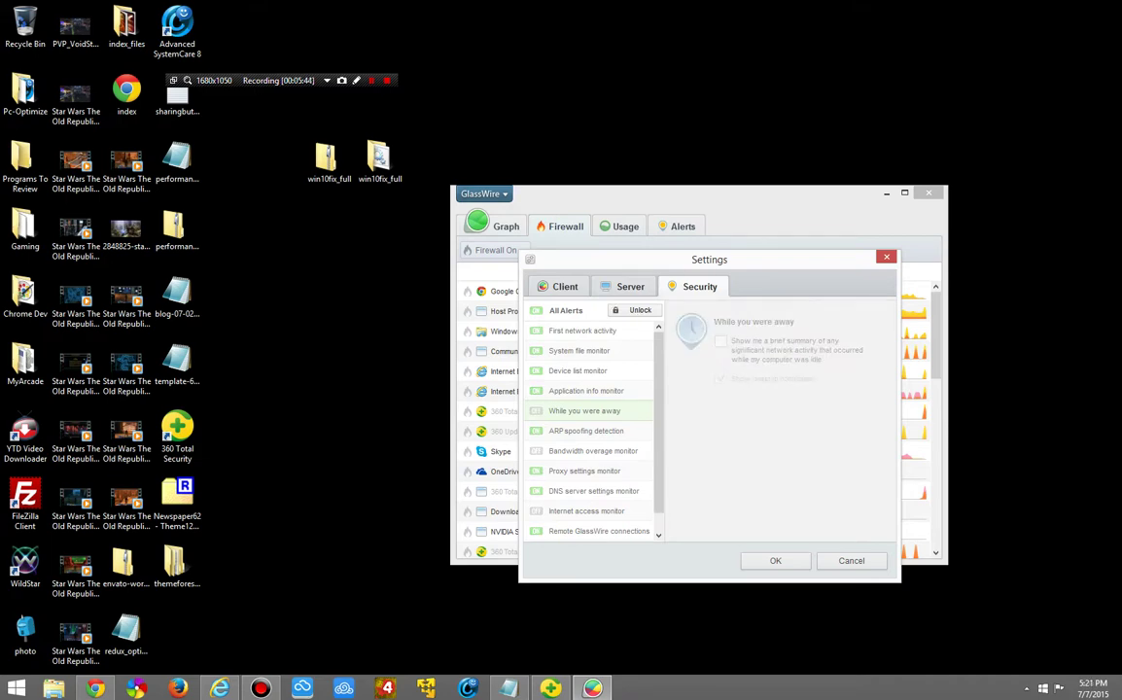
{"action": "left_click", "coordinate": [624, 287]}
{"action": "left_click", "coordinate": [559, 287]}
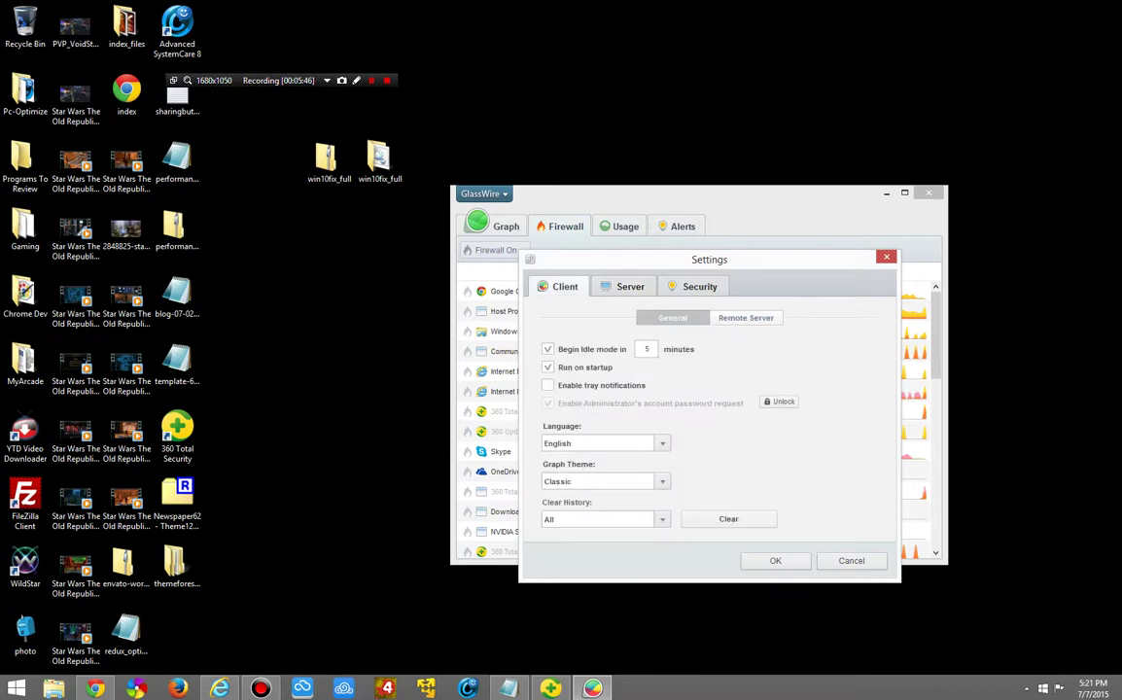
{"action": "left_click", "coordinate": [746, 318]}
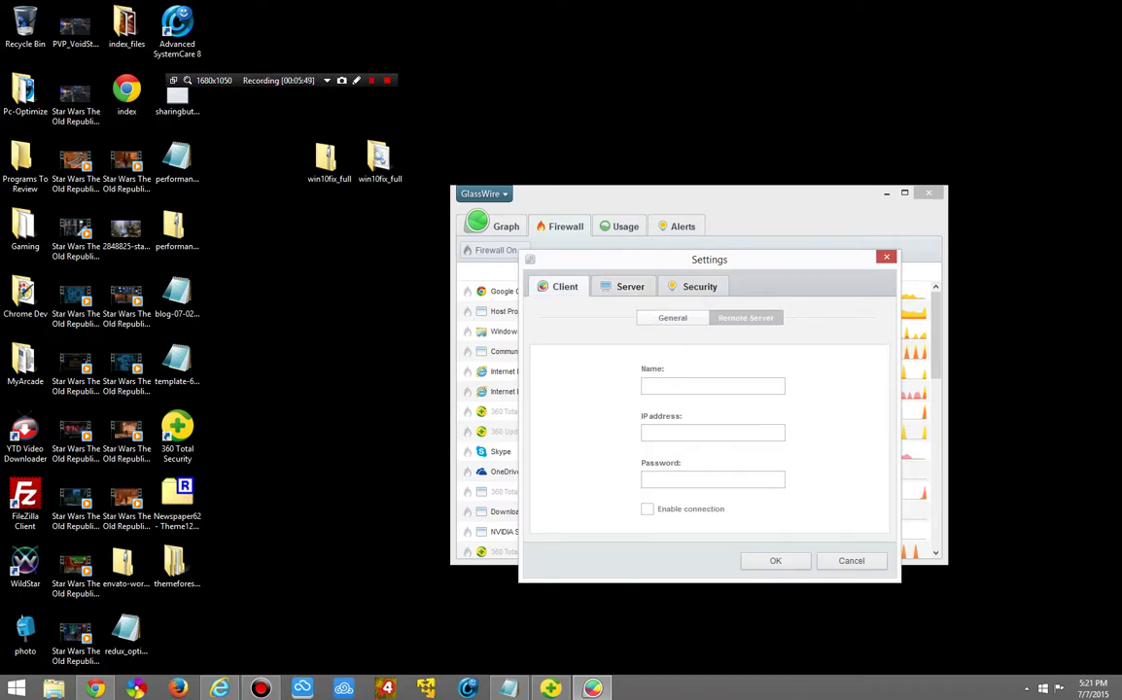
{"action": "left_click", "coordinate": [887, 257]}
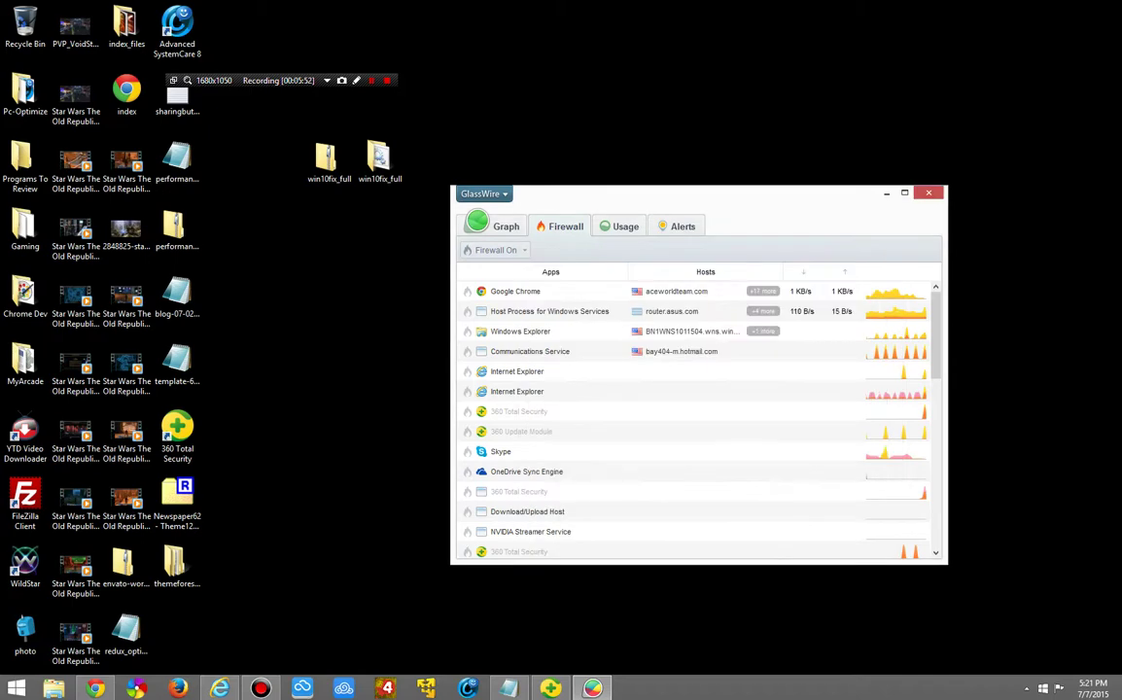
- View the available GlassWire skins, then the network usage statistics and the alerts grouped by type
{"action": "left_click", "coordinate": [483, 194]}
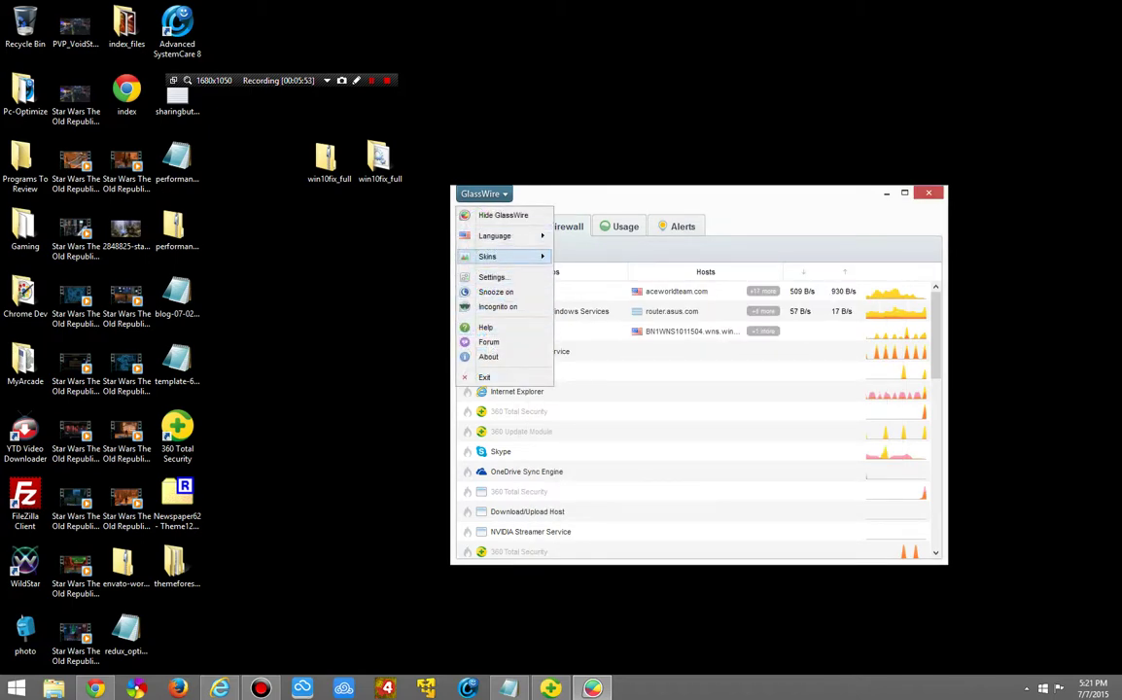
{"action": "mouse_move", "coordinate": [501, 256]}
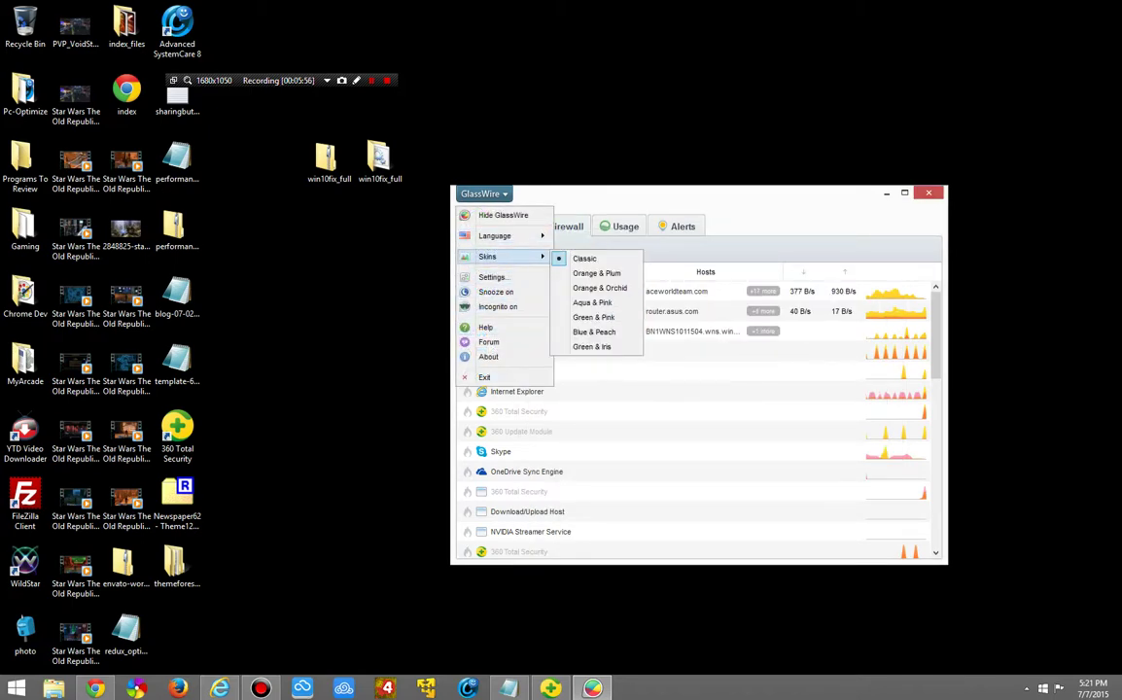
{"action": "left_click", "coordinate": [619, 225]}
{"action": "left_click", "coordinate": [619, 226]}
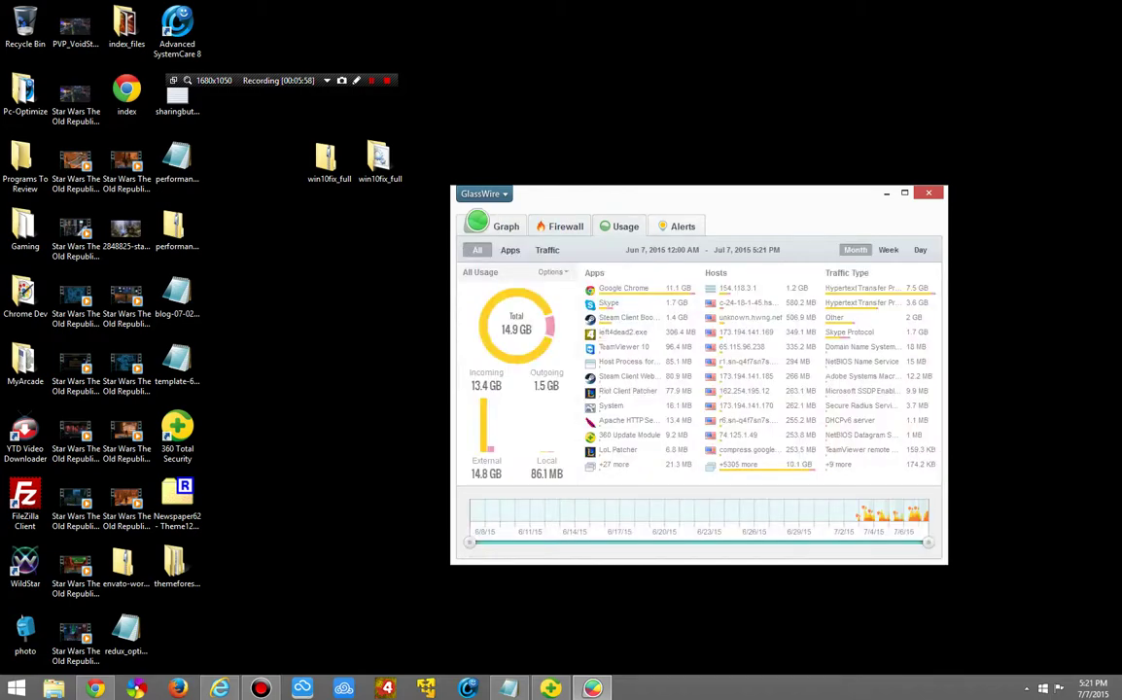
{"action": "left_click", "coordinate": [682, 226]}
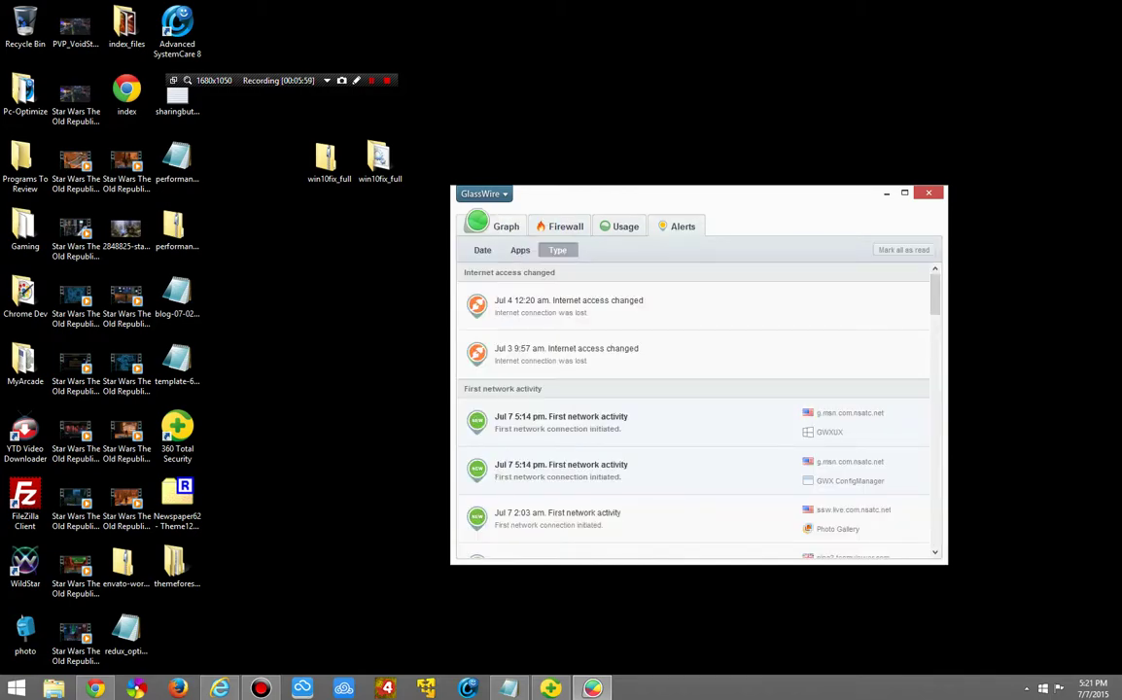
- Widen the traffic graph to the full 5 Minutes range, narrow it back to the latest portion and close GlassWire
{"action": "left_click", "coordinate": [506, 225]}
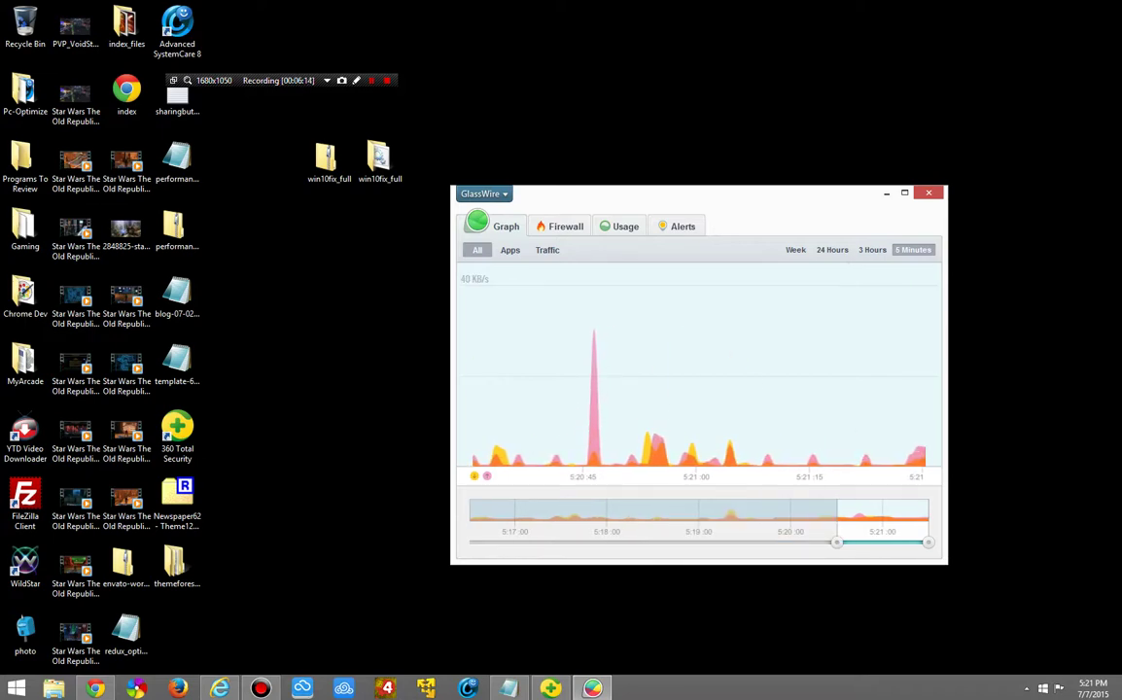
{"action": "left_click_drag", "start_coordinate": [837, 543], "coordinate": [469, 543]}
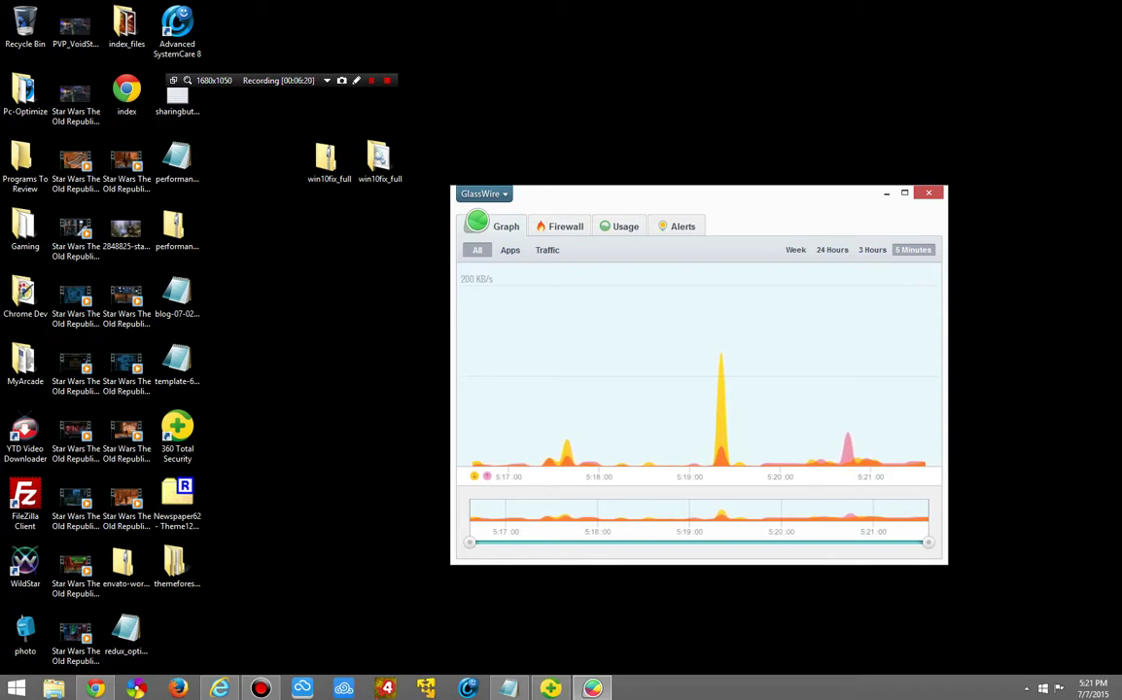
{"action": "left_click_drag", "start_coordinate": [469, 542], "coordinate": [837, 542]}
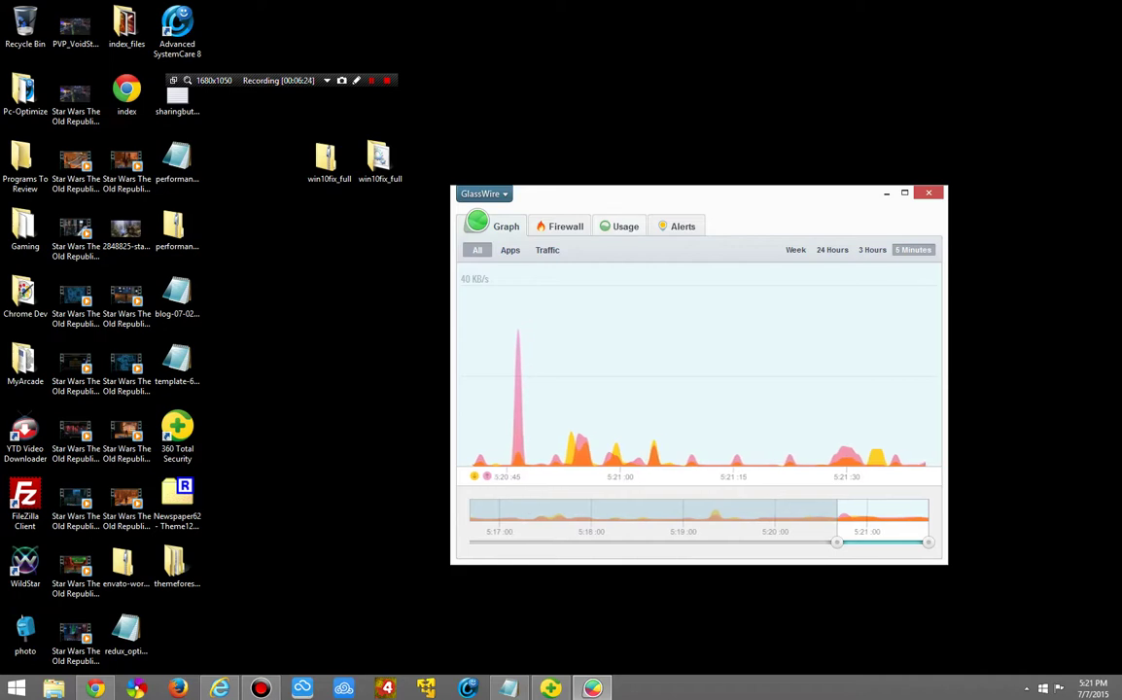
{"action": "left_click", "coordinate": [929, 192]}
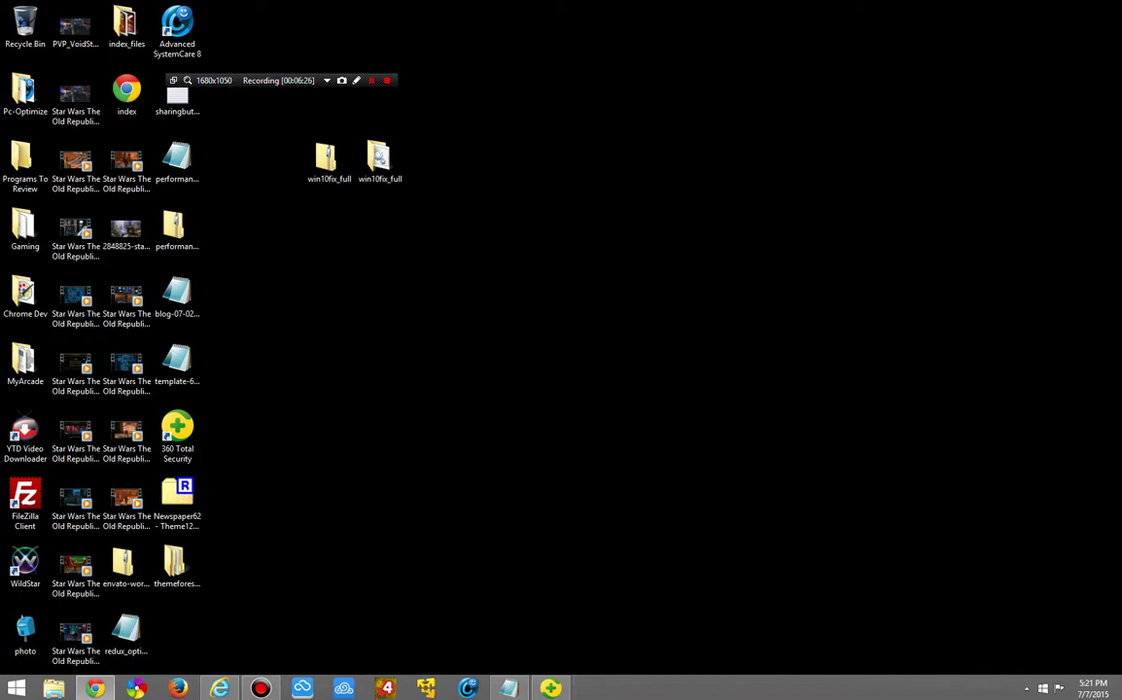
- Bring 360 Total Security back up and view its main menu options, the Speedup scan results and the Full Check page
{"action": "left_click", "coordinate": [550, 687]}
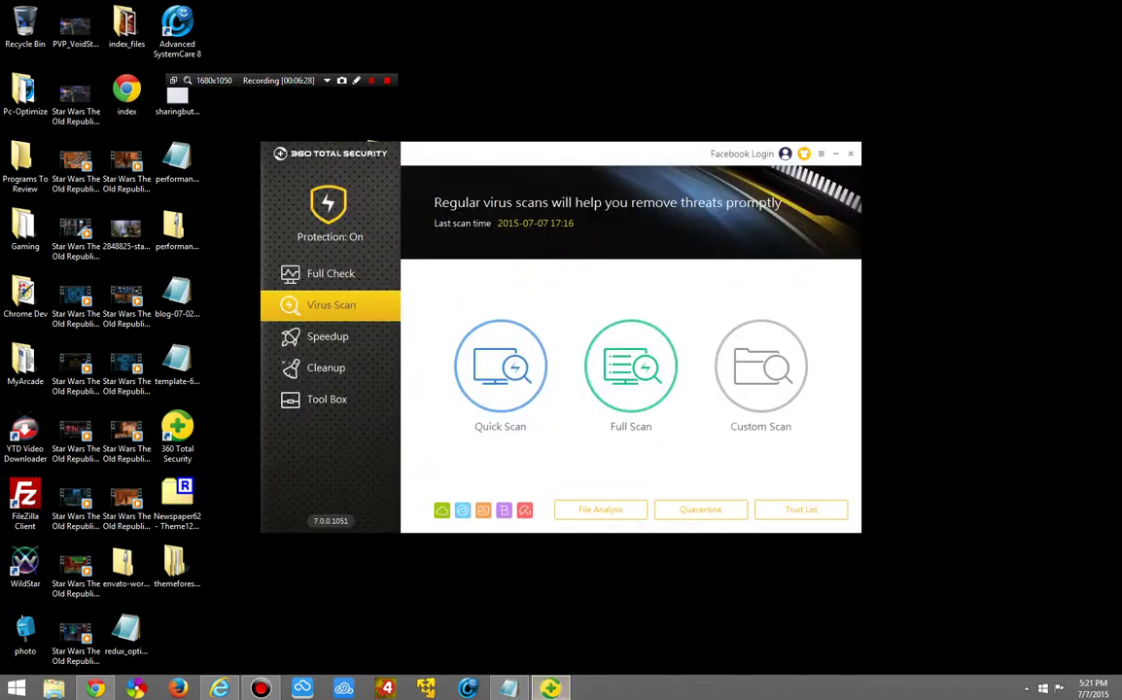
{"action": "left_click", "coordinate": [822, 154]}
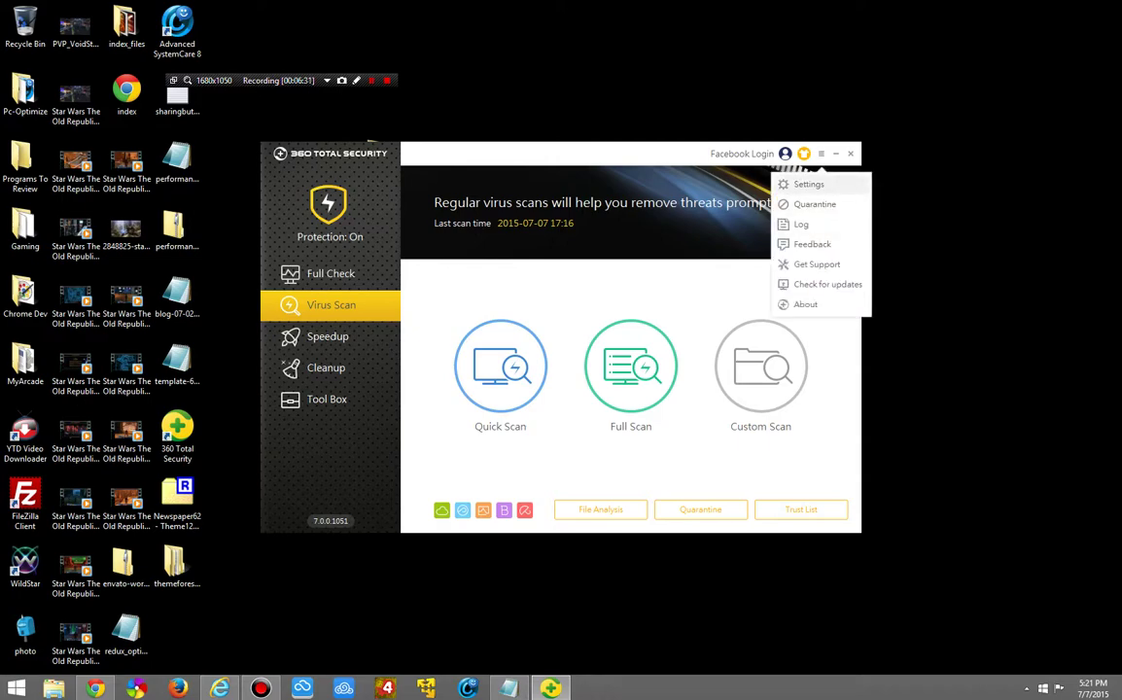
{"action": "left_click", "coordinate": [328, 336]}
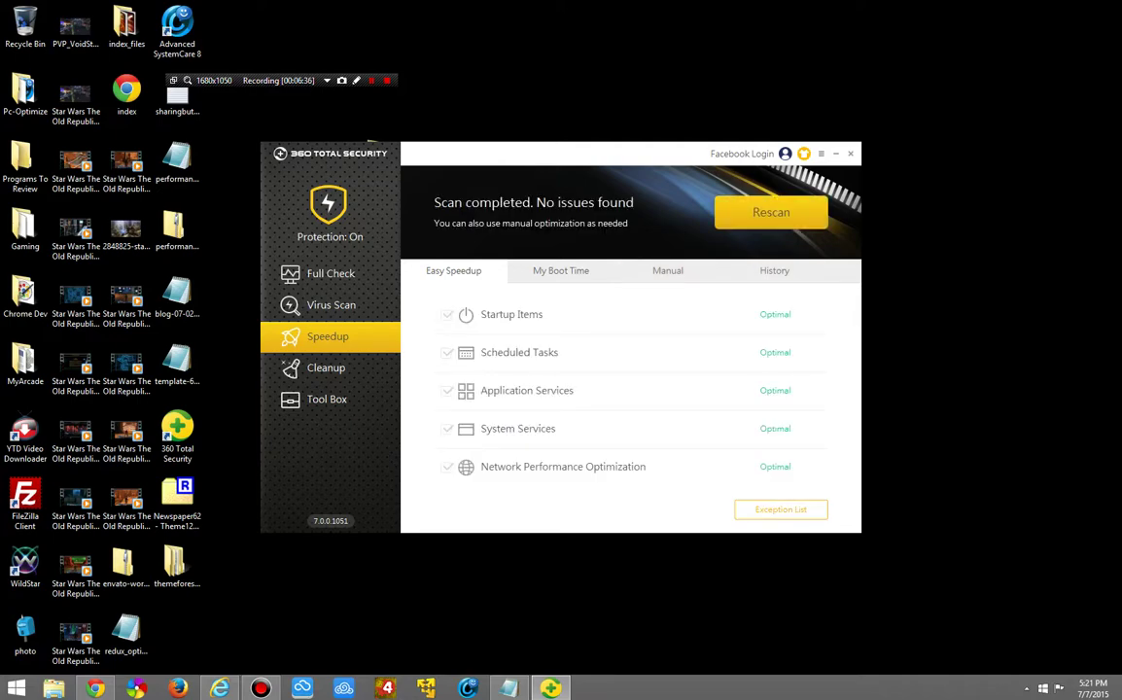
{"action": "left_click", "coordinate": [331, 275]}
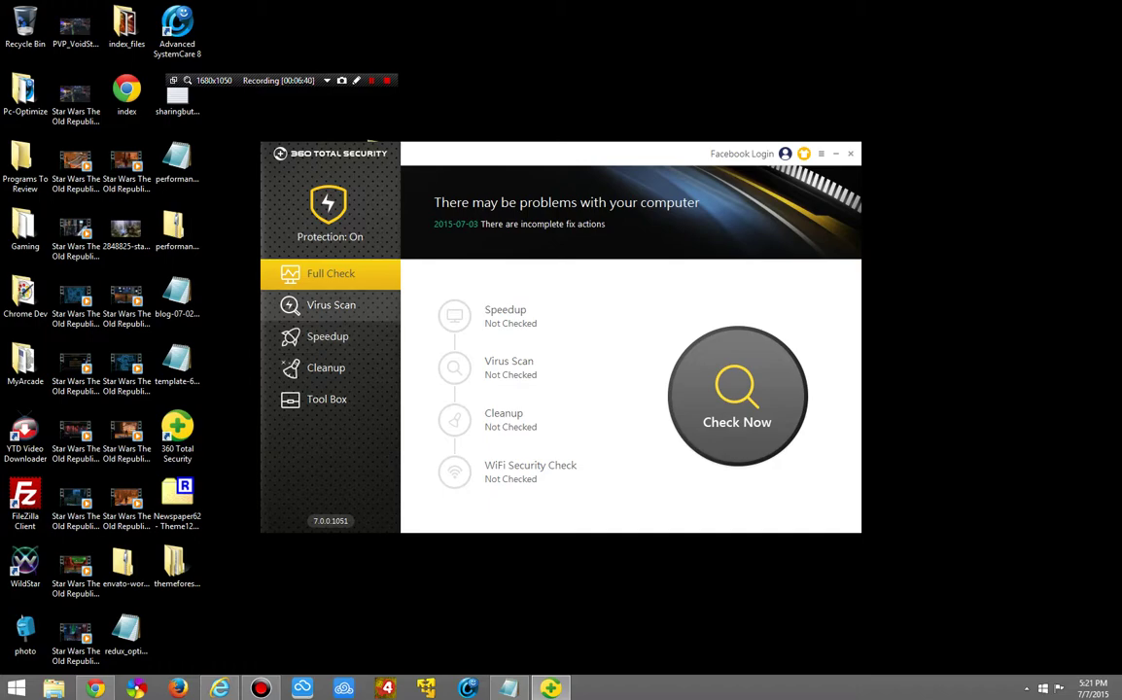
- View Speedup's Easy Speedup, My Boot Time and Manual optimization pages
{"action": "left_click", "coordinate": [328, 337]}
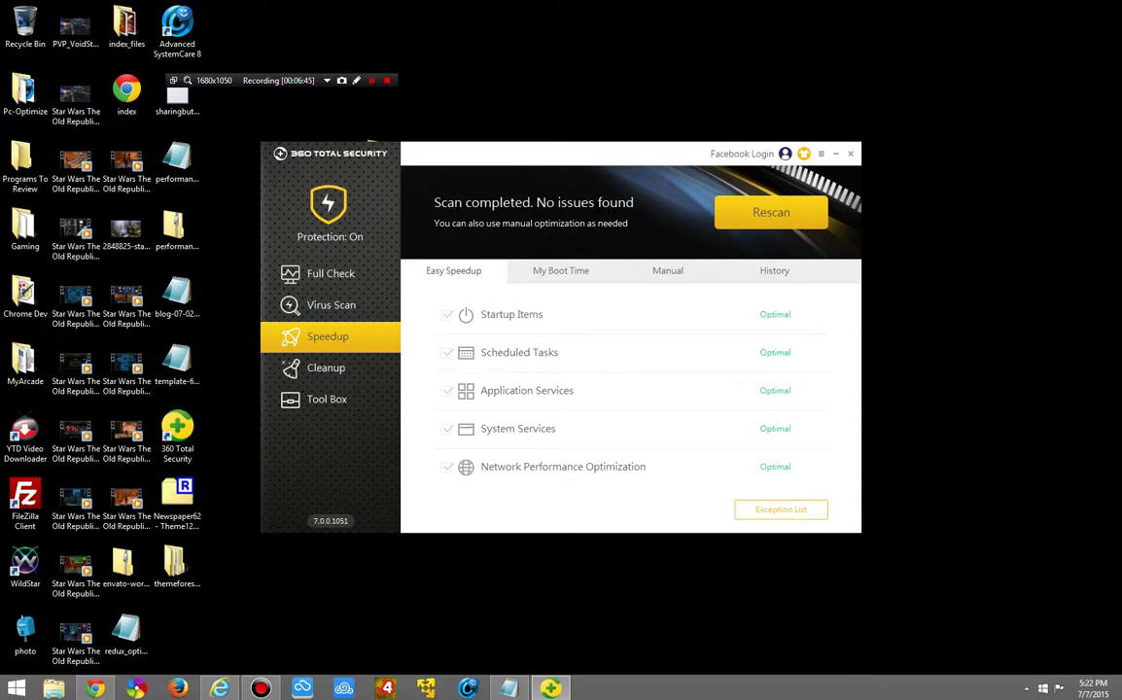
{"action": "left_click", "coordinate": [561, 271]}
{"action": "left_click", "coordinate": [668, 271]}
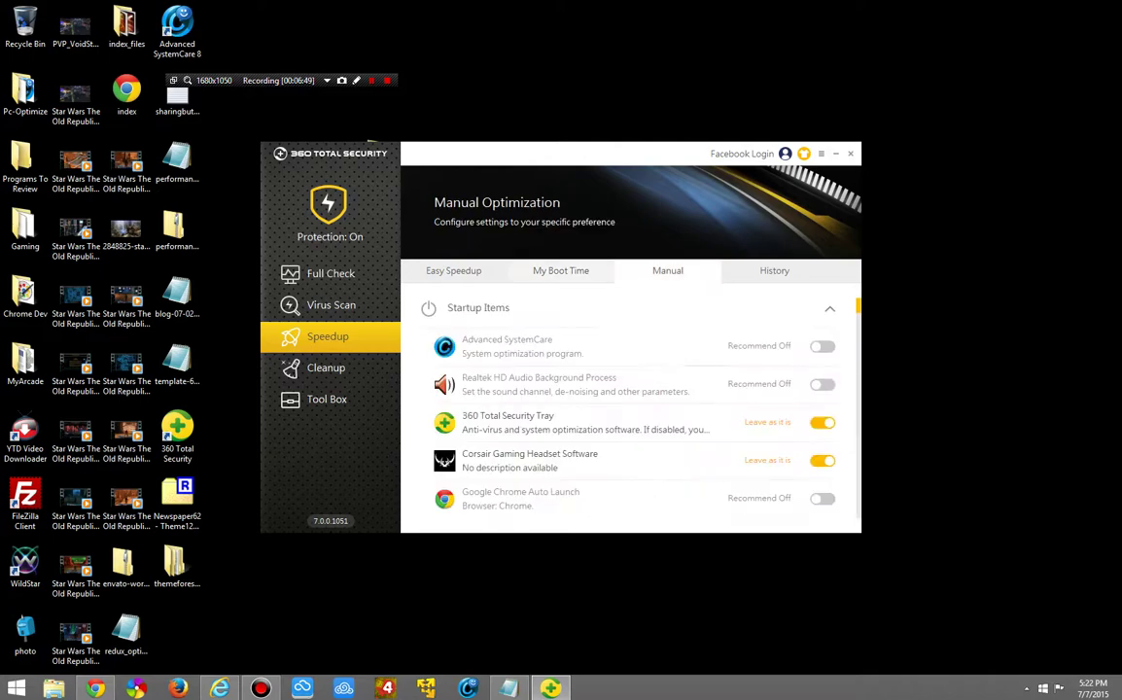
- Remove NVidia Stereoscopic 3D Vision Support Service from the Easy Speedup exception list
{"action": "left_click", "coordinate": [454, 272]}
{"action": "left_click", "coordinate": [781, 509]}
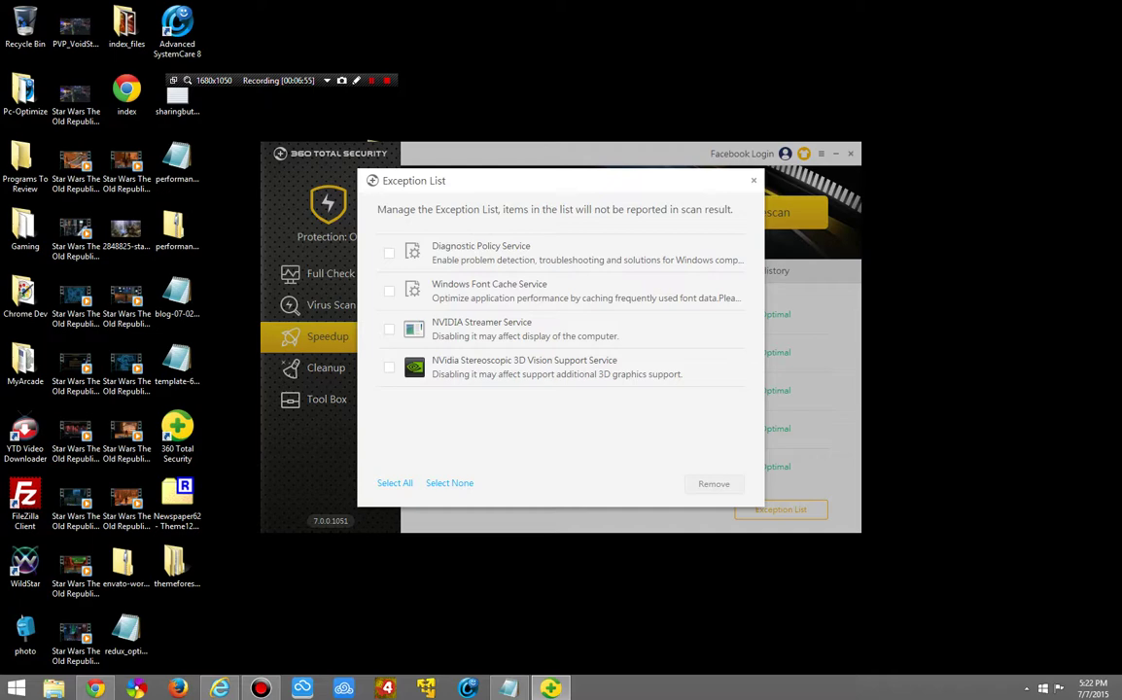
{"action": "left_click", "coordinate": [390, 367]}
{"action": "left_click", "coordinate": [713, 484]}
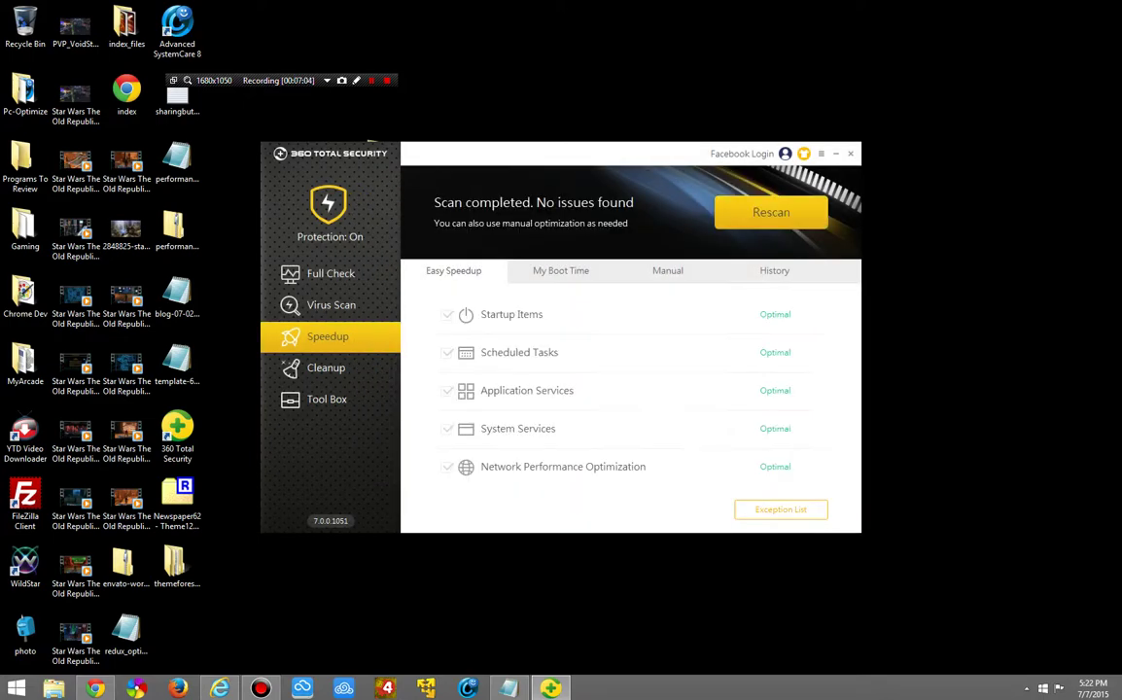
- Look through the Cleanup page's junk file categories and collapse the Junk Cleanup group
{"action": "left_click", "coordinate": [326, 369]}
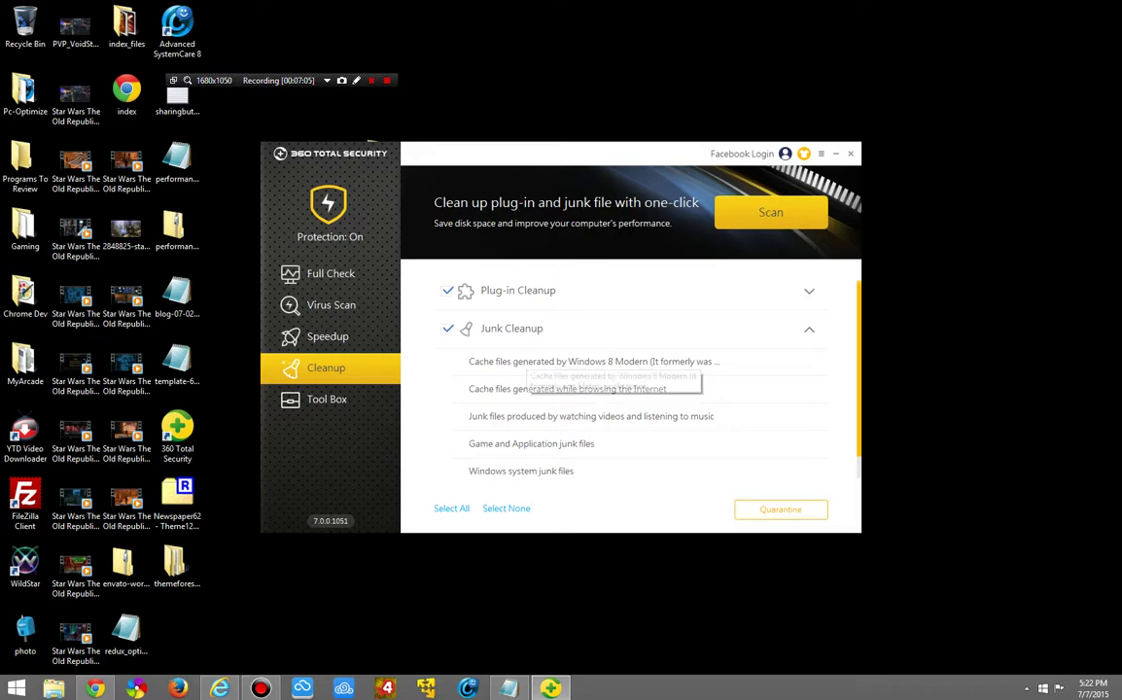
{"action": "scroll", "coordinate": [614, 389], "scroll_direction": "down", "scroll_amount": 2}
{"action": "scroll", "coordinate": [632, 389], "scroll_direction": "up", "scroll_amount": 1}
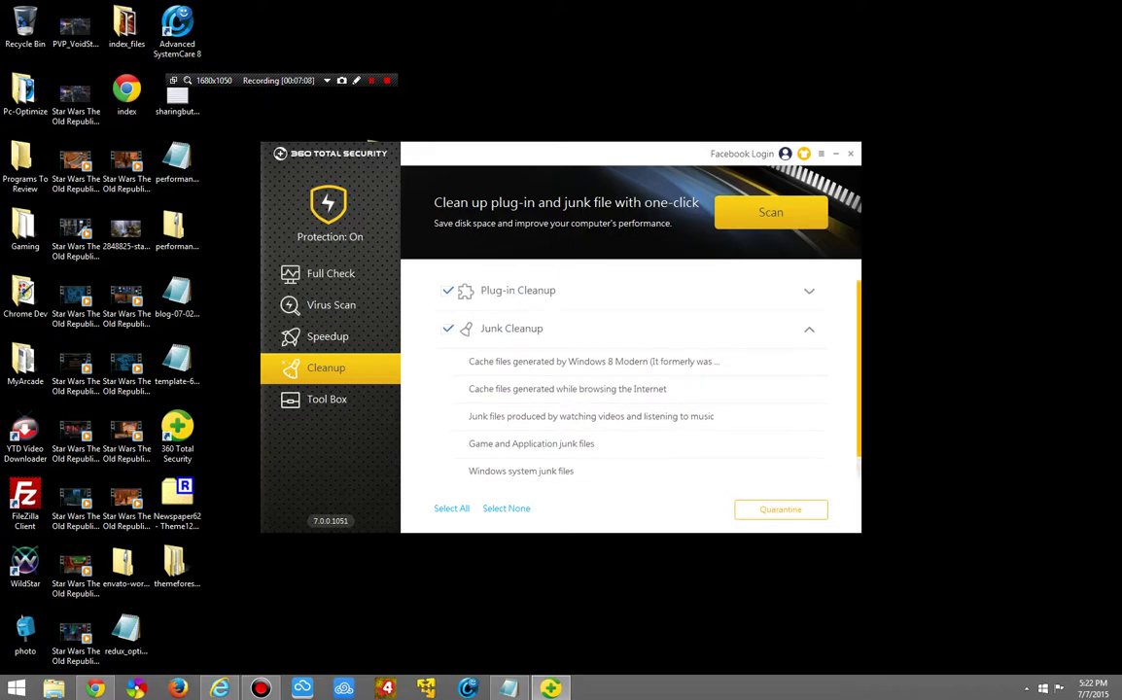
{"action": "left_click", "coordinate": [808, 329]}
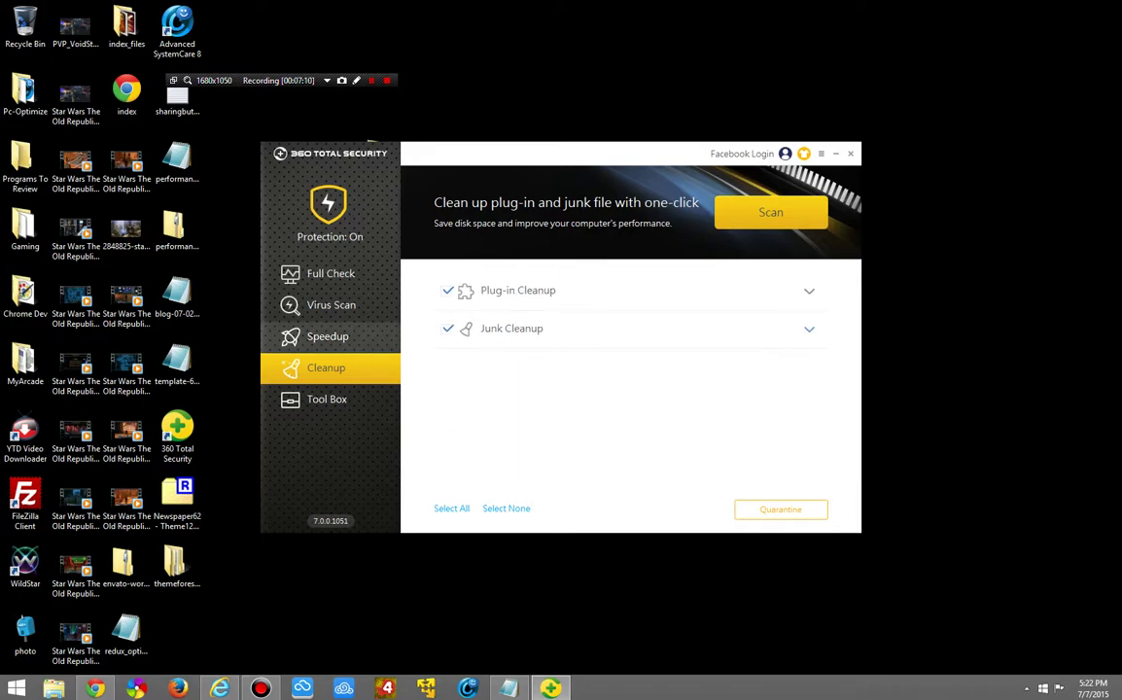
- Open the 360 settings and review the Browser Support options in Active Protection's Internet section
{"action": "left_click", "coordinate": [821, 154]}
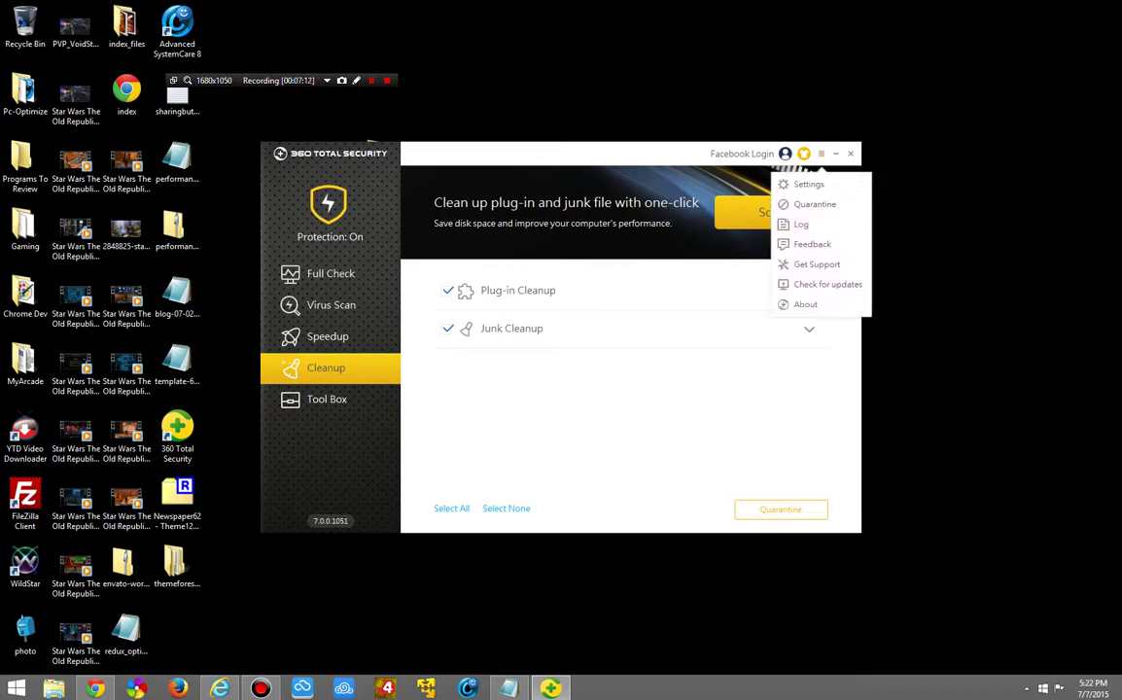
{"action": "left_click", "coordinate": [810, 183]}
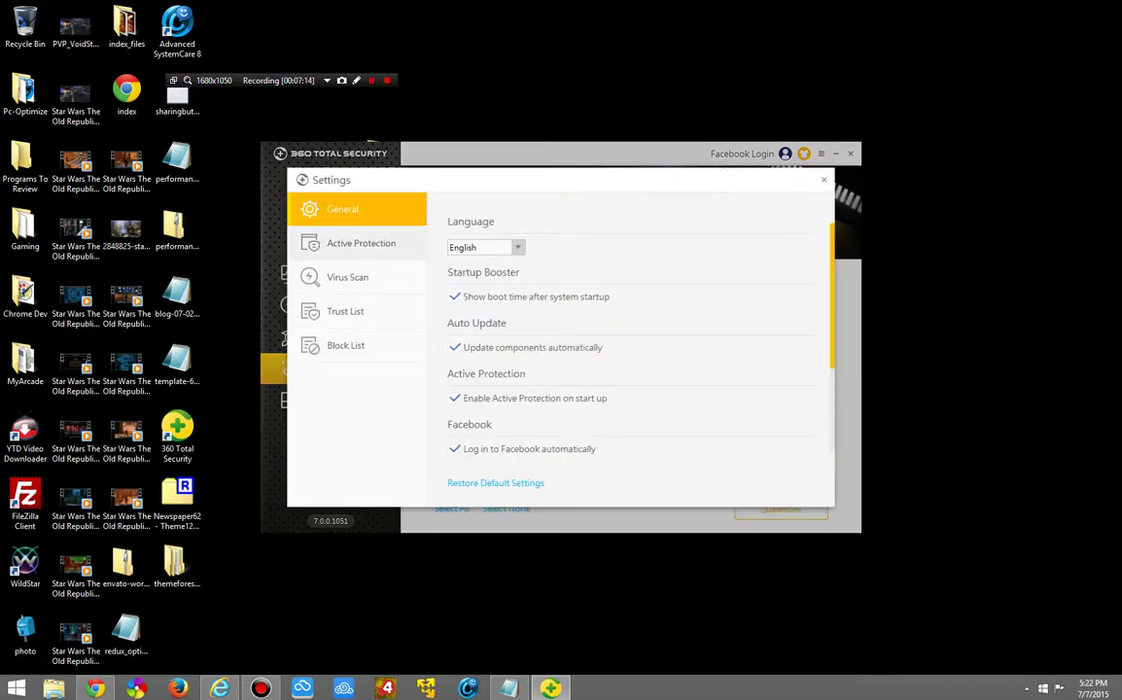
{"action": "left_click", "coordinate": [361, 243]}
{"action": "scroll", "coordinate": [632, 359], "scroll_direction": "down", "scroll_amount": 3}
{"action": "scroll", "coordinate": [632, 350], "scroll_direction": "up", "scroll_amount": 3}
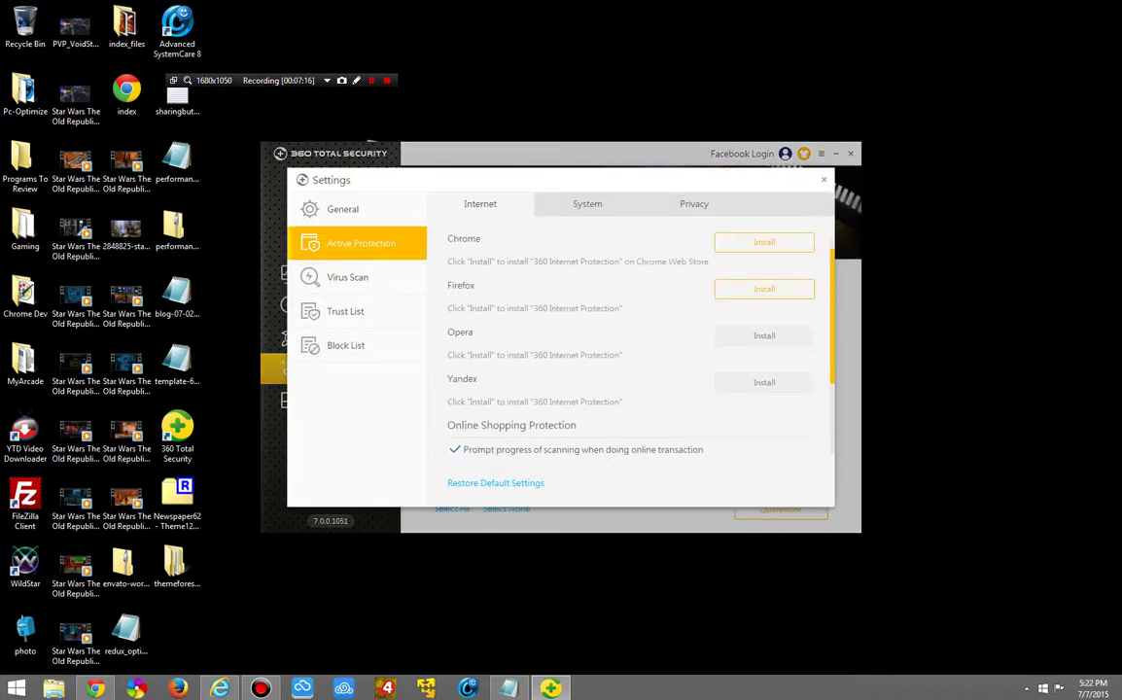
{"action": "scroll", "coordinate": [632, 350], "scroll_direction": "up", "scroll_amount": 1}
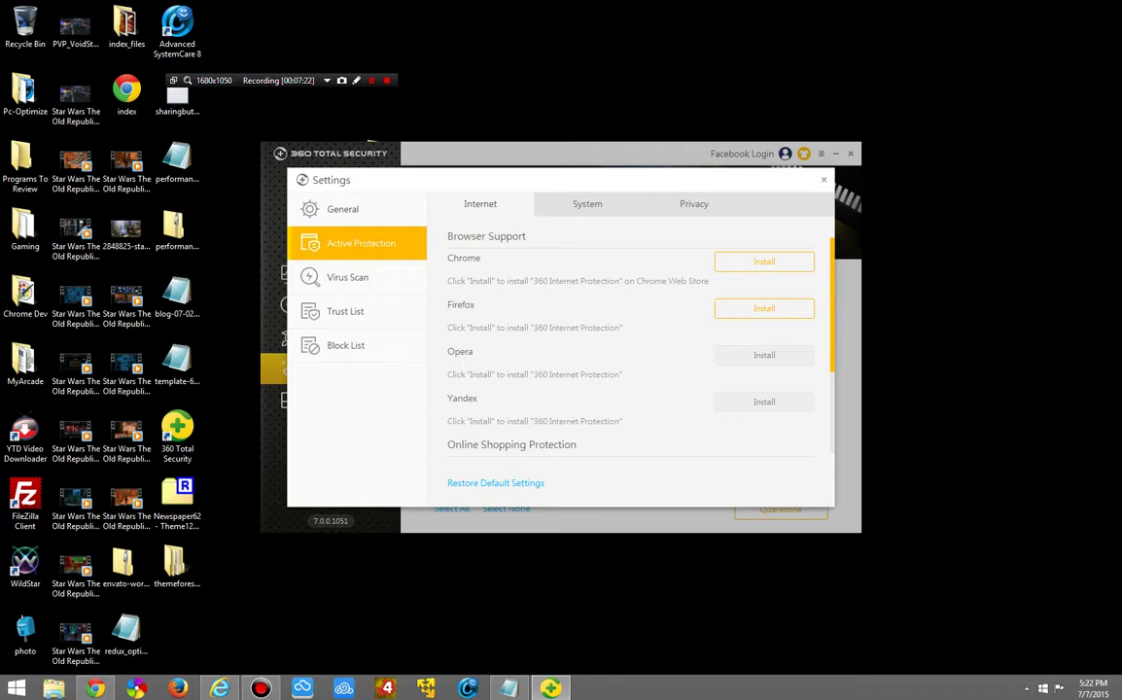
- Look through the Online Shopping Protection and Download Protection options in the Internet protection settings
{"action": "scroll", "coordinate": [632, 350], "scroll_direction": "down", "scroll_amount": 2}
{"action": "scroll", "coordinate": [631, 350], "scroll_direction": "up", "scroll_amount": 2}
{"action": "scroll", "coordinate": [632, 350], "scroll_direction": "down", "scroll_amount": 5}
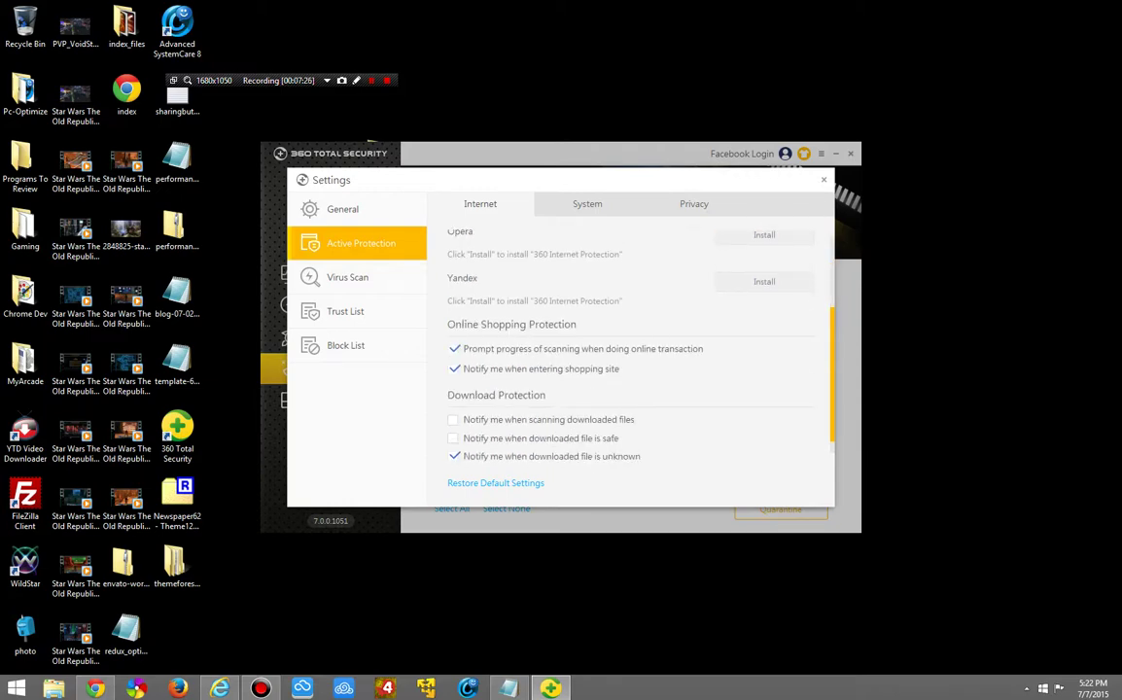
{"action": "scroll", "coordinate": [632, 350], "scroll_direction": "down", "scroll_amount": 1}
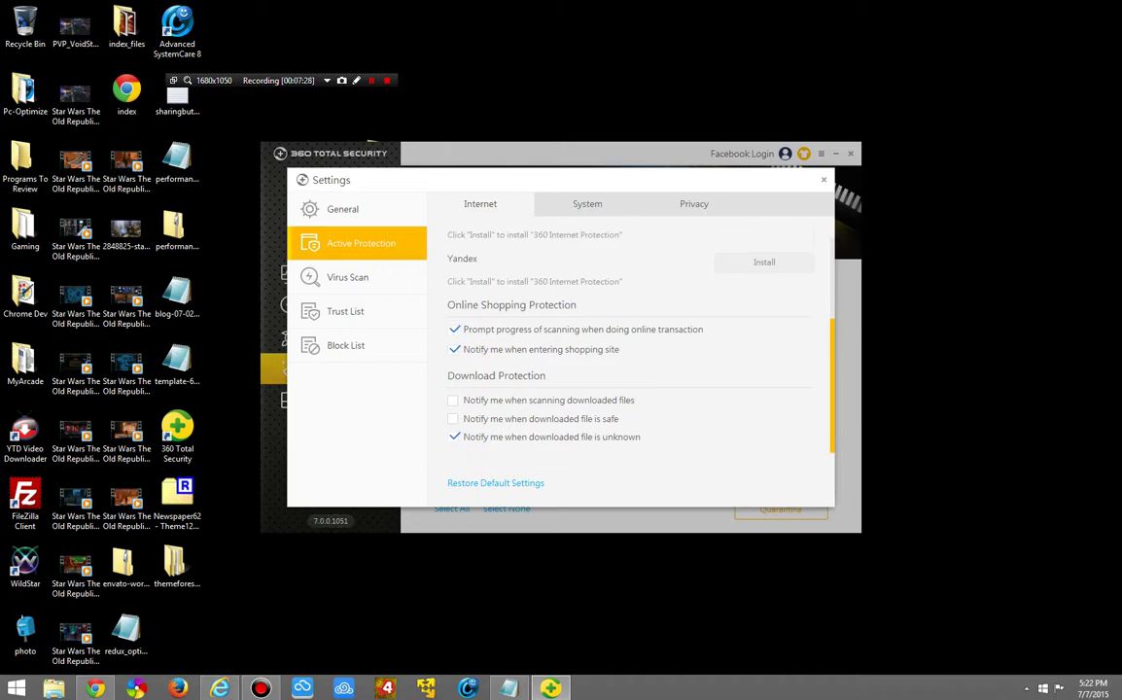
{"action": "scroll", "coordinate": [632, 350], "scroll_direction": "up", "scroll_amount": 5}
{"action": "scroll", "coordinate": [632, 350], "scroll_direction": "down", "scroll_amount": 4}
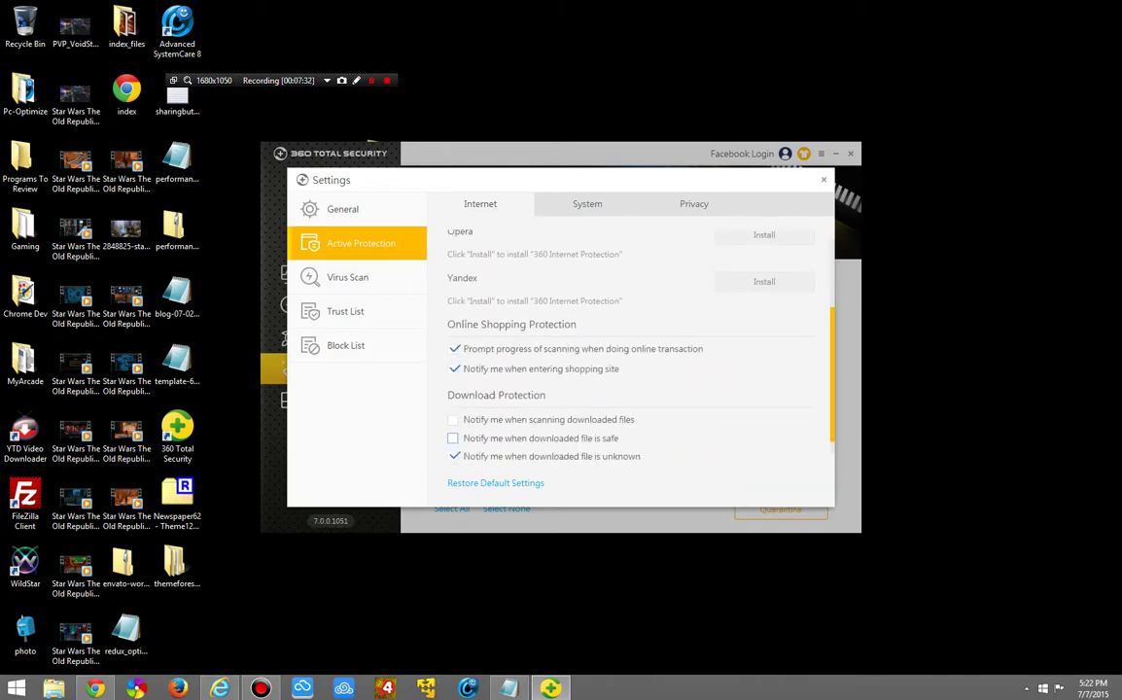
- Review Active Protection's System options and open the Learn more article about Data Hijacking Protection
{"action": "left_click", "coordinate": [587, 204]}
{"action": "scroll", "coordinate": [632, 350], "scroll_direction": "down", "scroll_amount": 3}
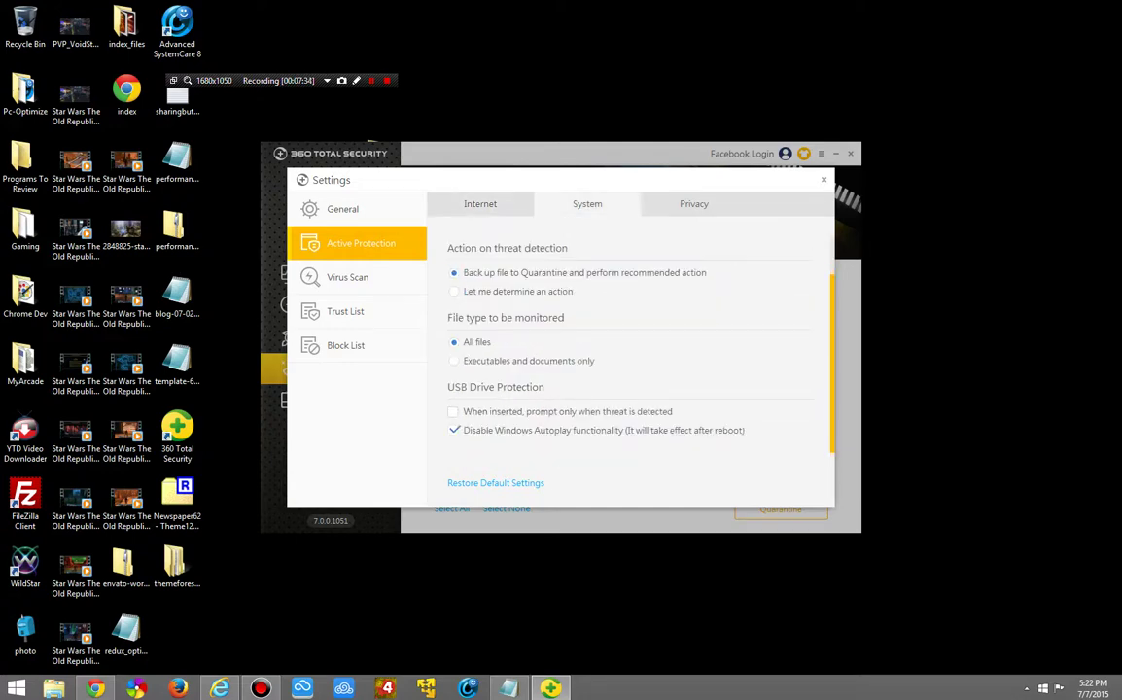
{"action": "scroll", "coordinate": [632, 350], "scroll_direction": "up", "scroll_amount": 2}
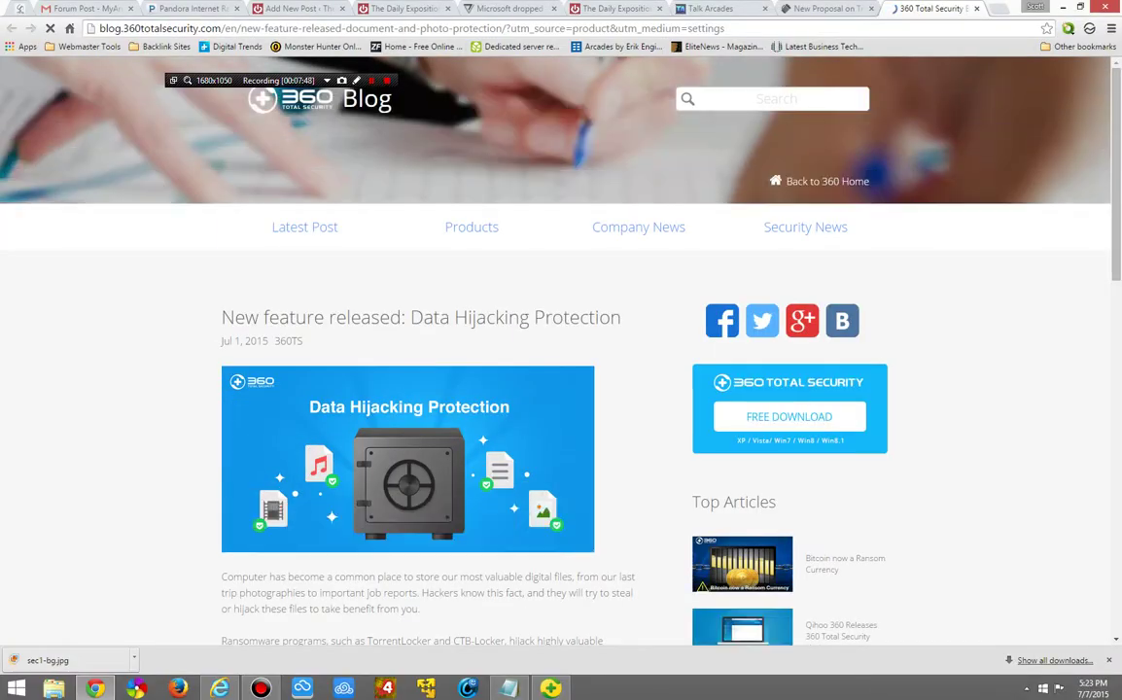
- Read the blog article on Data Hijacking Protection, following its paragraphs about ransomware and file protection
{"action": "scroll", "coordinate": [561, 389], "scroll_direction": "down", "scroll_amount": 5}
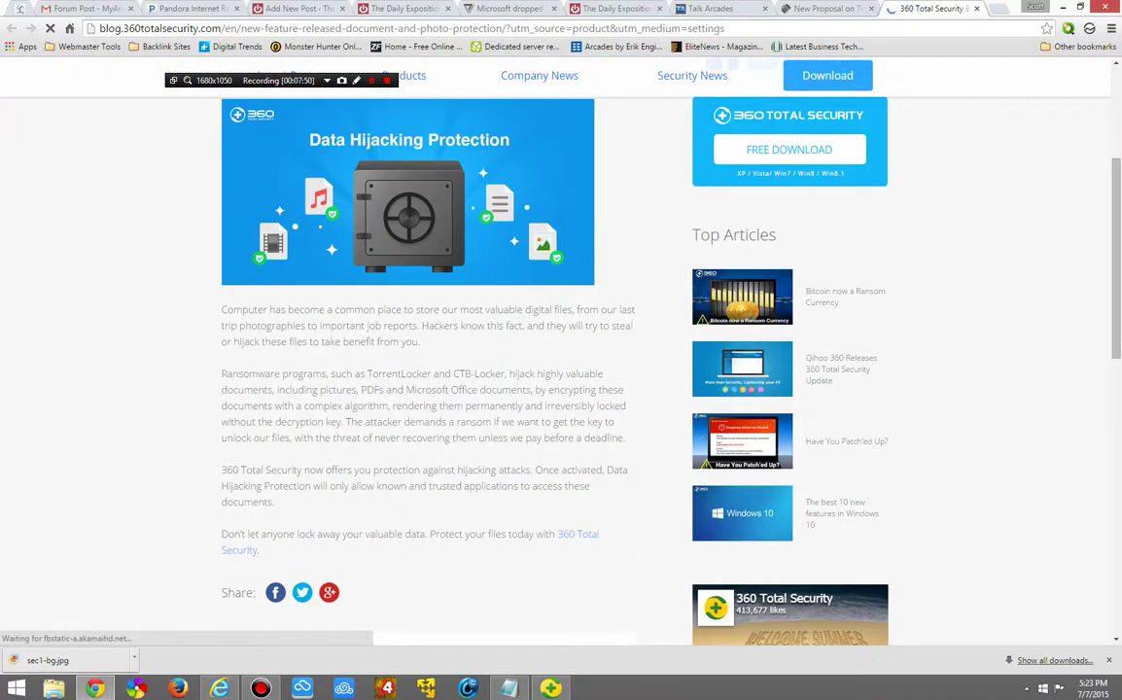
{"action": "left_click_drag", "start_coordinate": [222, 309], "coordinate": [327, 375]}
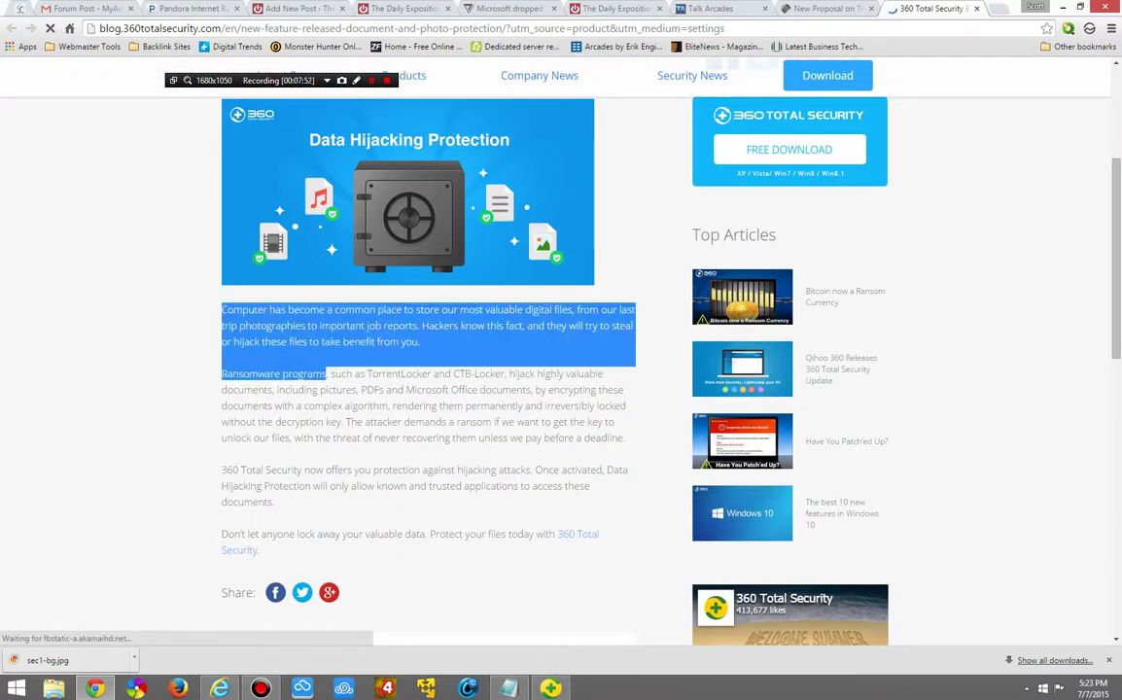
{"action": "left_click", "coordinate": [373, 342]}
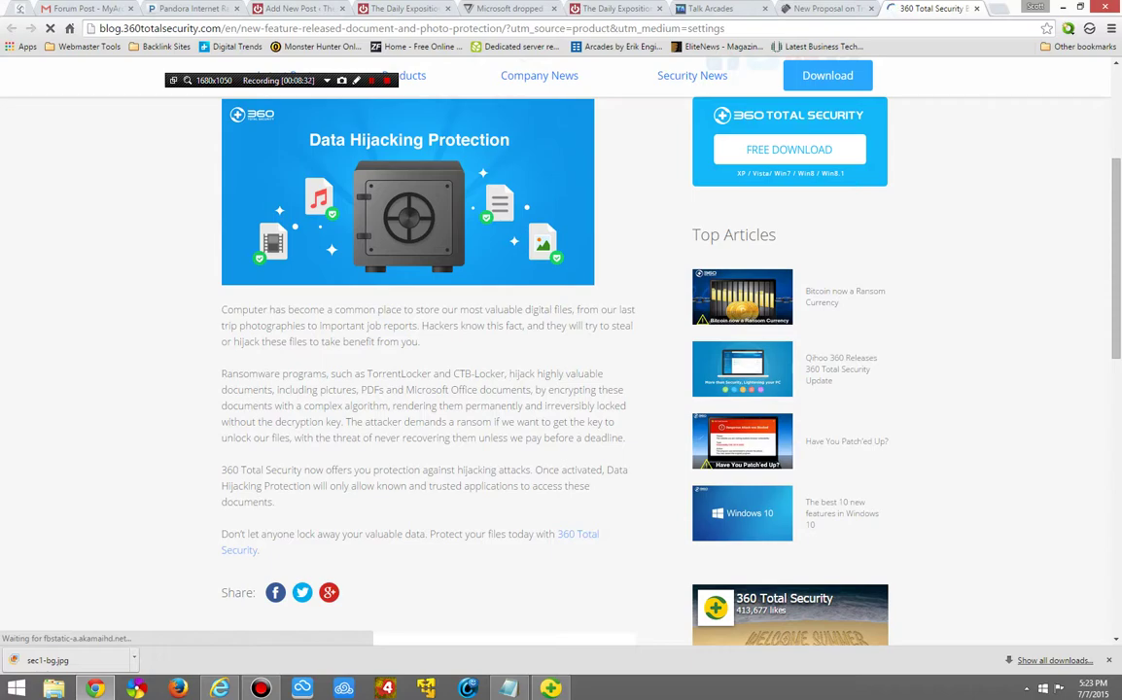
{"action": "scroll", "coordinate": [432, 267], "scroll_direction": "down", "scroll_amount": 5}
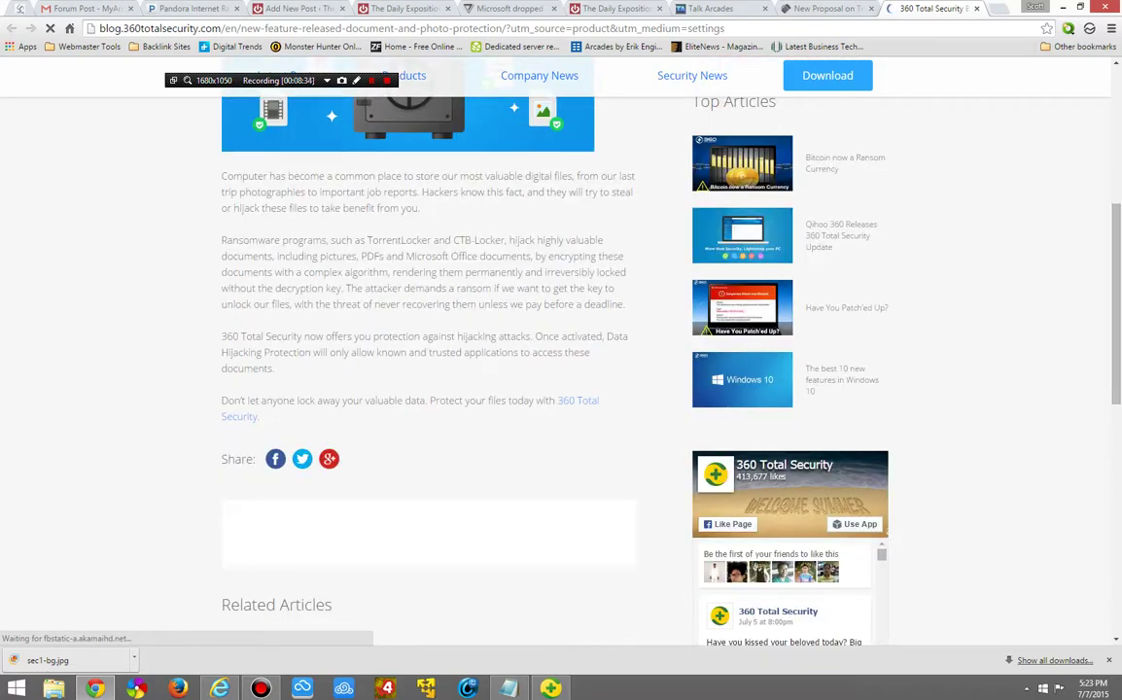
{"action": "scroll", "coordinate": [433, 266], "scroll_direction": "up", "scroll_amount": 8}
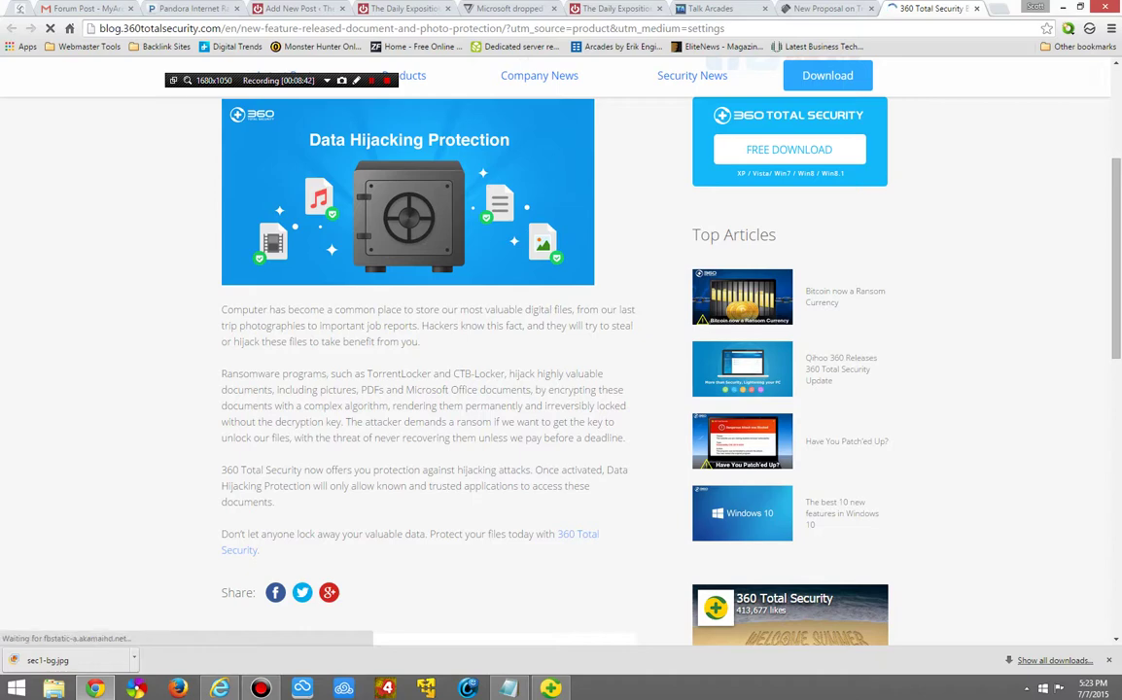
{"action": "mouse_move", "coordinate": [450, 389]}
{"action": "left_mouse_down"}
{"action": "mouse_move", "coordinate": [539, 405]}
{"action": "mouse_move", "coordinate": [531, 390]}
{"action": "mouse_move", "coordinate": [536, 421]}
{"action": "mouse_move", "coordinate": [495, 405]}
{"action": "mouse_move", "coordinate": [436, 406]}
{"action": "left_mouse_up"}
{"action": "left_click", "coordinate": [435, 406]}
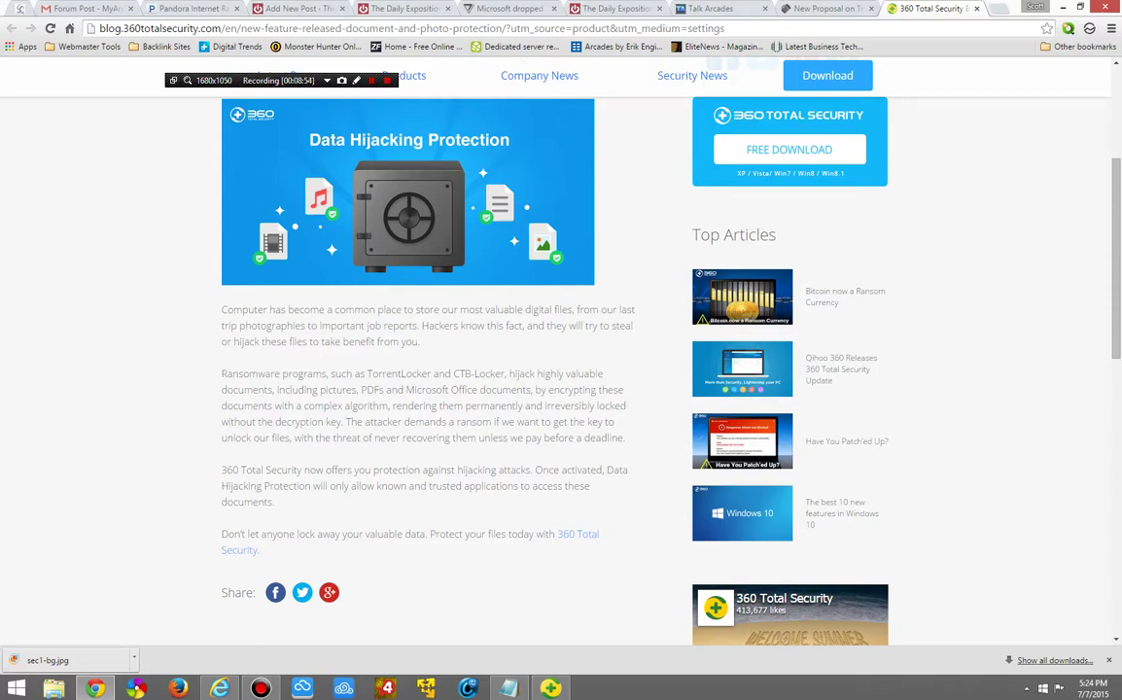
- Look over the rest of the 360 blog page, from its header down to the Related Articles list
{"action": "scroll", "coordinate": [561, 350], "scroll_direction": "up", "scroll_amount": 3}
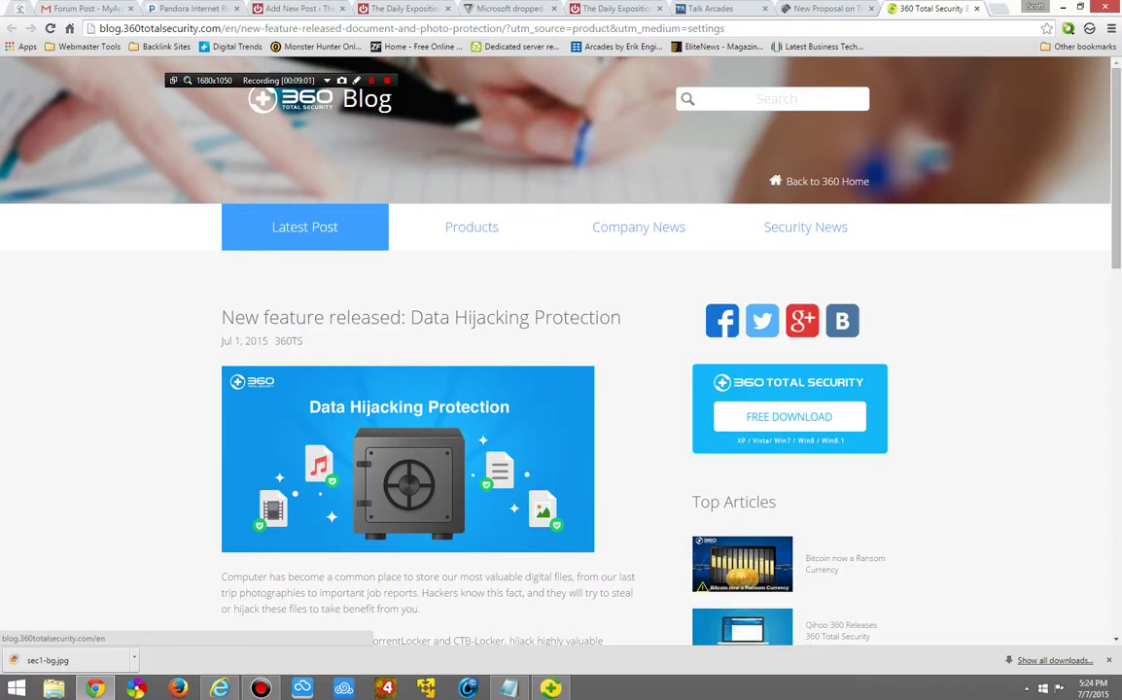
{"action": "scroll", "coordinate": [561, 350], "scroll_direction": "down", "scroll_amount": 1}
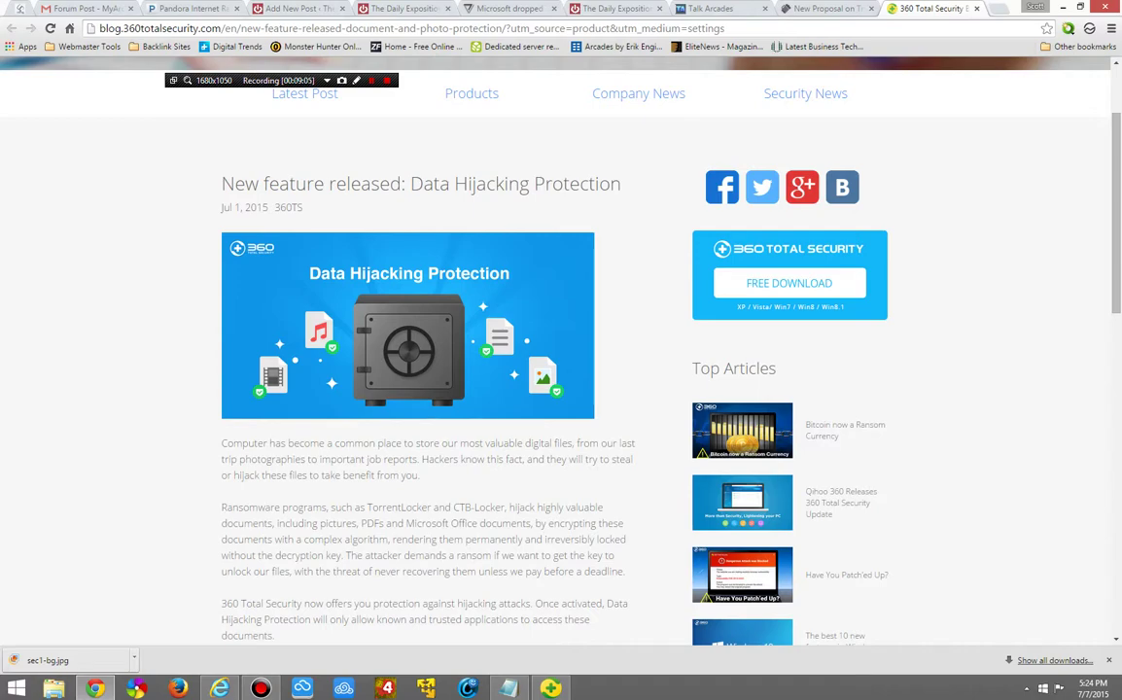
{"action": "scroll", "coordinate": [561, 350], "scroll_direction": "down", "scroll_amount": 3}
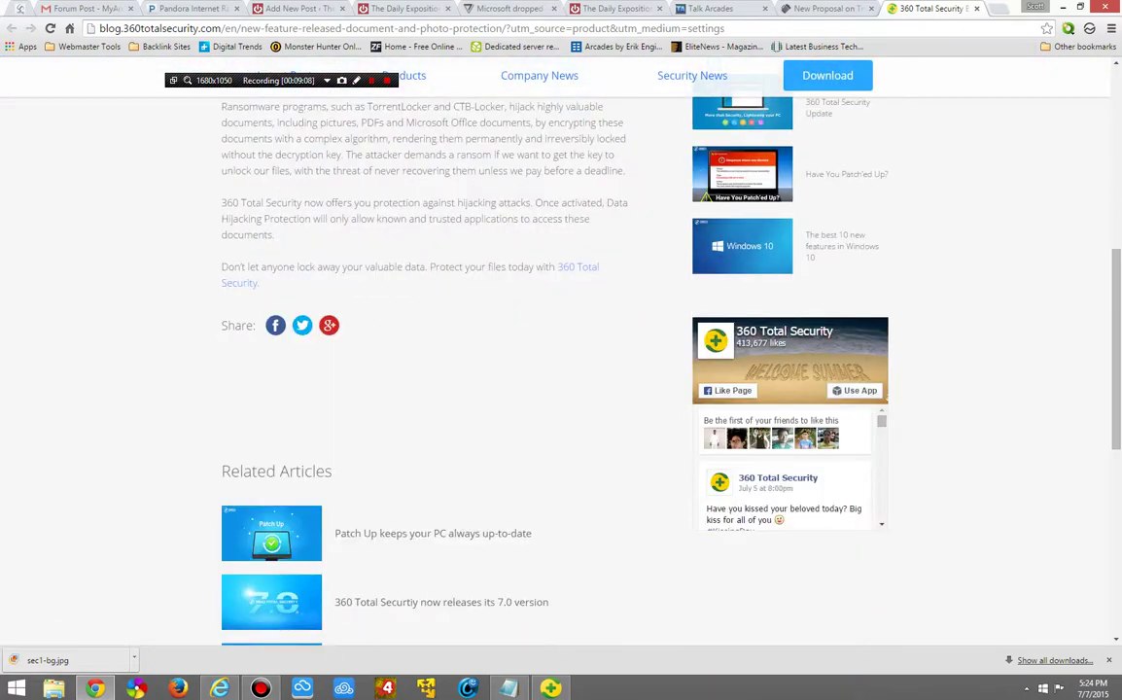
{"action": "scroll", "coordinate": [282, 212], "scroll_direction": "down", "scroll_amount": 3}
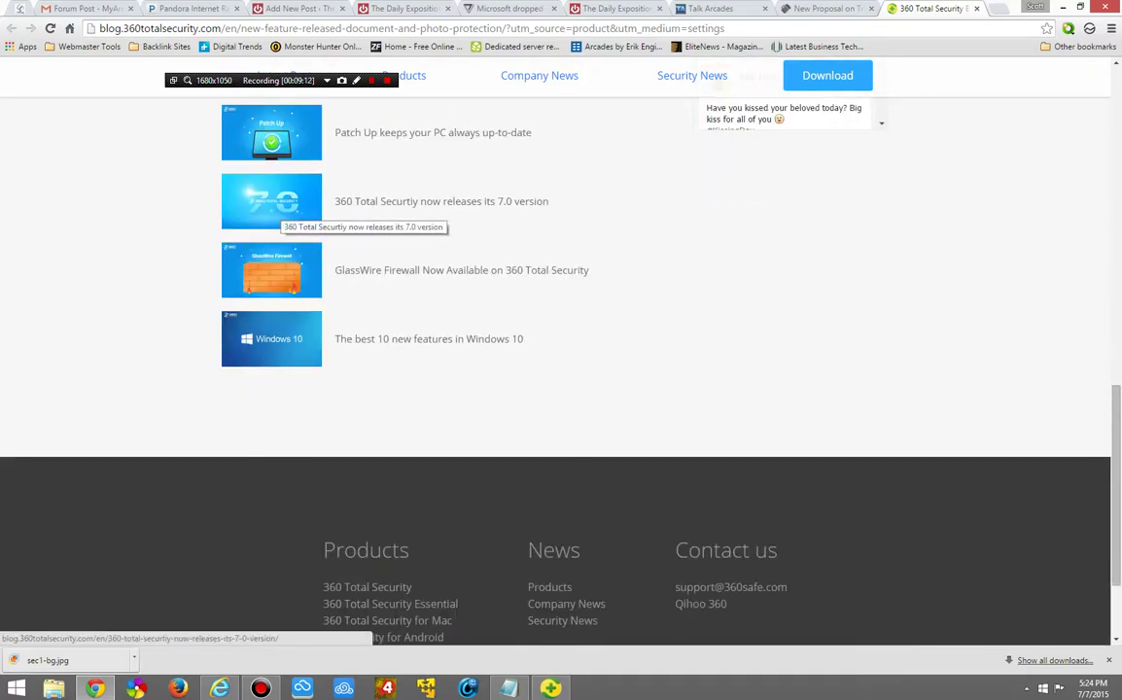
{"action": "scroll", "coordinate": [281, 211], "scroll_direction": "up", "scroll_amount": 1}
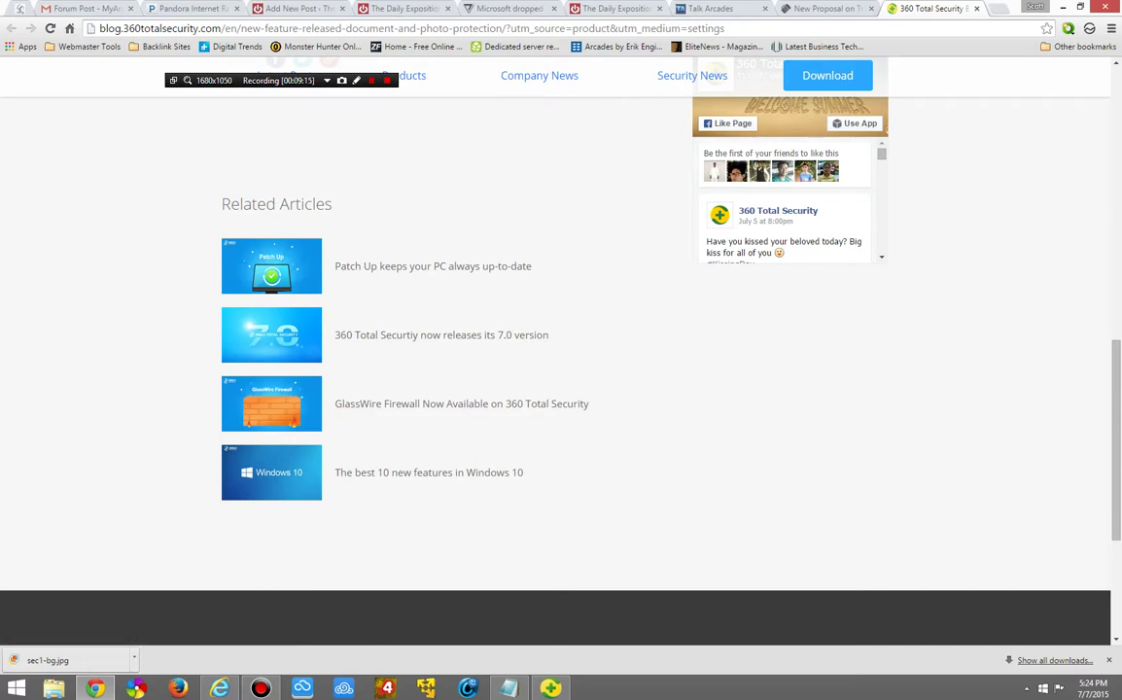
{"action": "scroll", "coordinate": [561, 350], "scroll_direction": "up", "scroll_amount": 4}
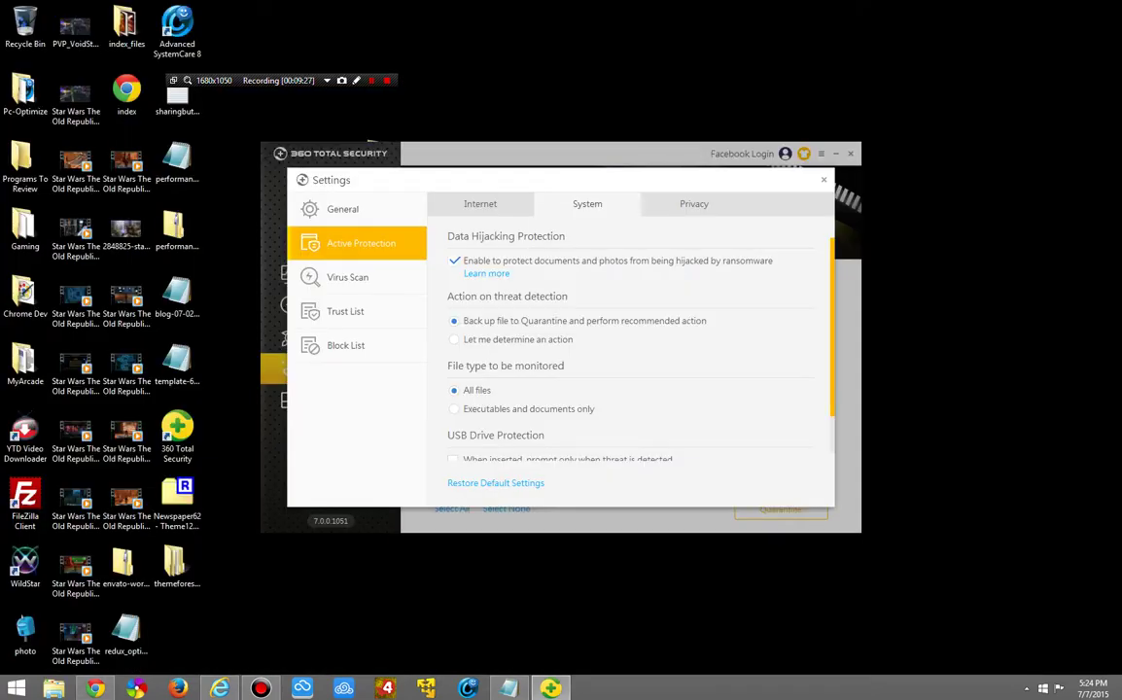
- Close the 360 Settings dialog and open Windows Task Manager
{"action": "right_click", "coordinate": [634, 688]}
{"action": "left_click", "coordinate": [824, 180]}
{"action": "right_click", "coordinate": [797, 688]}
{"action": "left_click", "coordinate": [843, 655]}
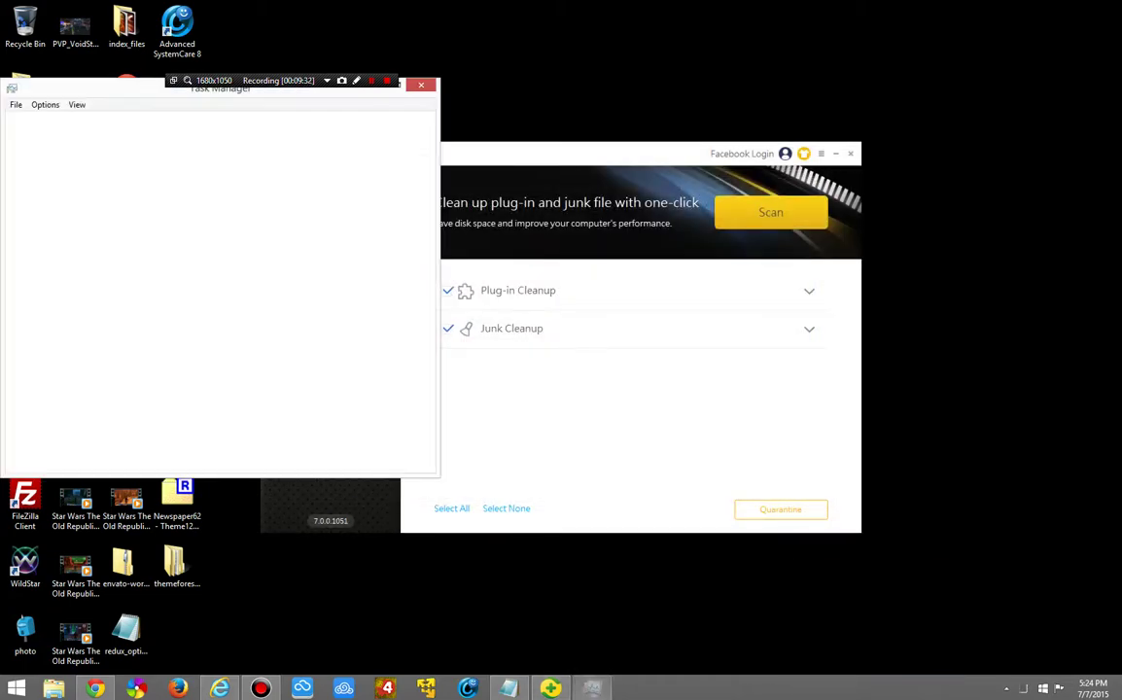
- Reposition the Task Manager window and examine the resource usage of the 360 Total Security and GlassWire background processes
{"action": "left_click_drag", "start_coordinate": [117, 89], "coordinate": [314, 111]}
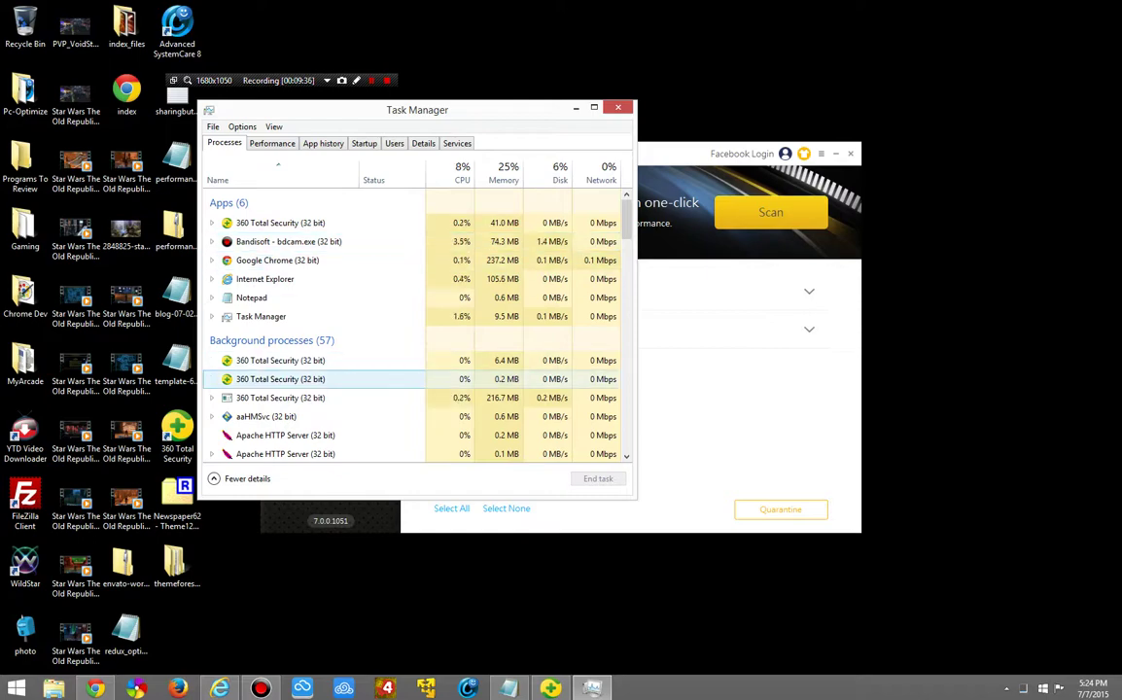
{"action": "left_click", "coordinate": [291, 397]}
{"action": "scroll", "coordinate": [291, 378], "scroll_direction": "down", "scroll_amount": 1}
{"action": "scroll", "coordinate": [416, 330], "scroll_direction": "down", "scroll_amount": 3}
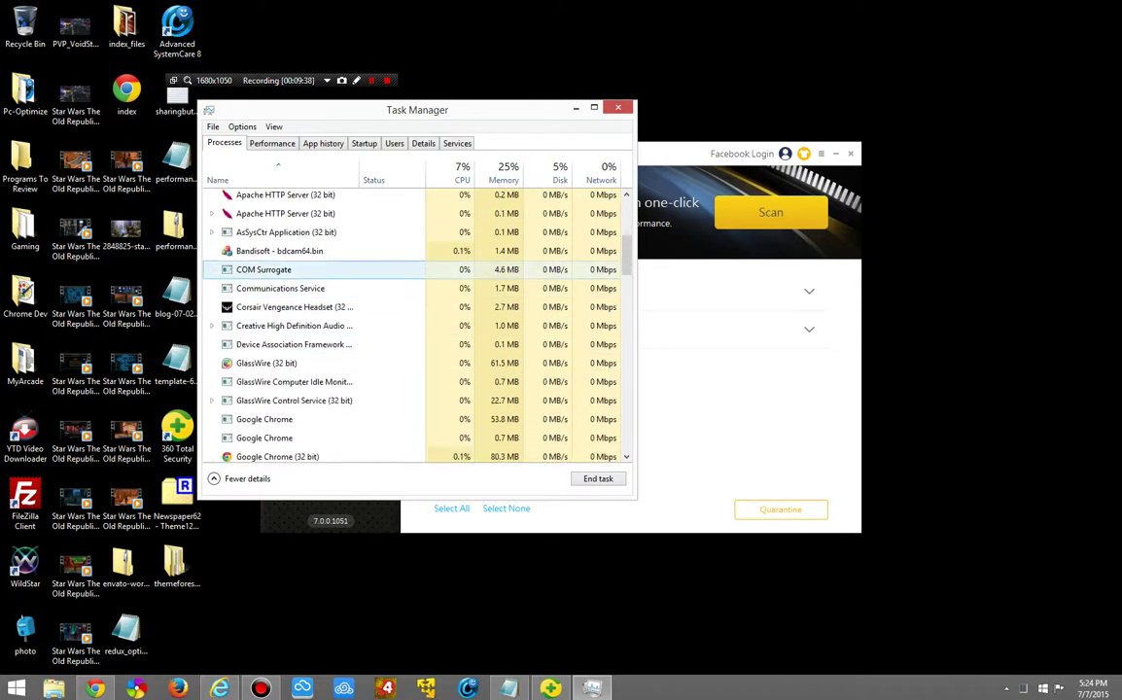
- Review the 360 Total Security entries among the apps and background processes, checking the subprocess of the one using the most memory
{"action": "scroll", "coordinate": [416, 331], "scroll_direction": "up", "scroll_amount": 3}
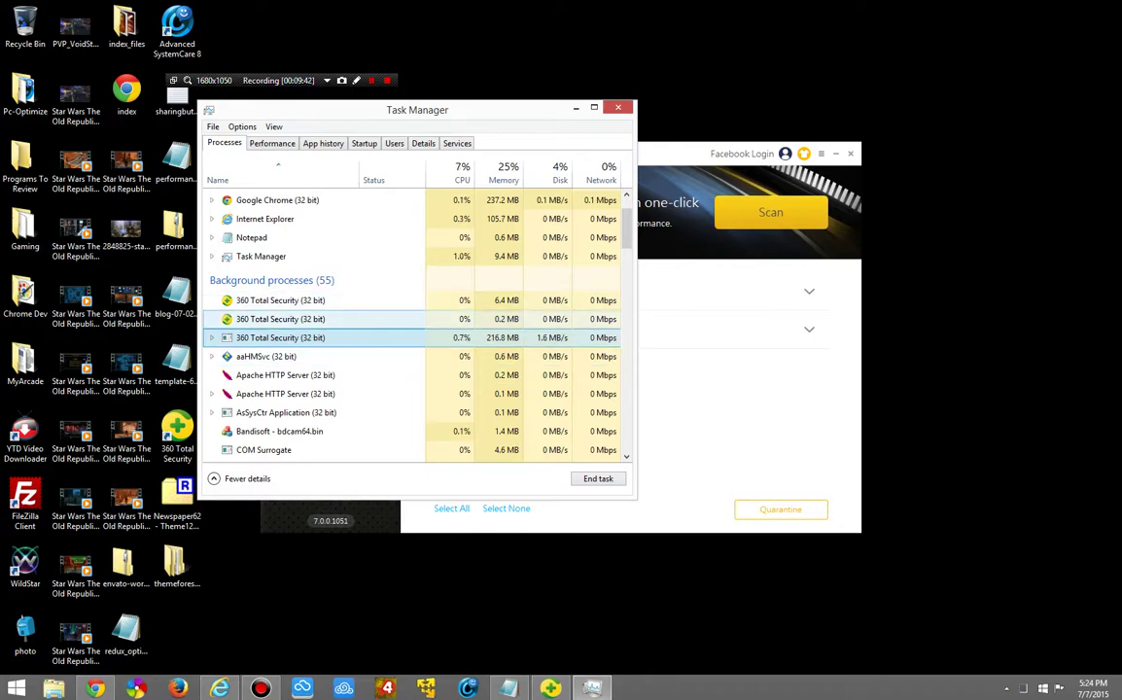
{"action": "scroll", "coordinate": [388, 321], "scroll_direction": "up", "scroll_amount": 1}
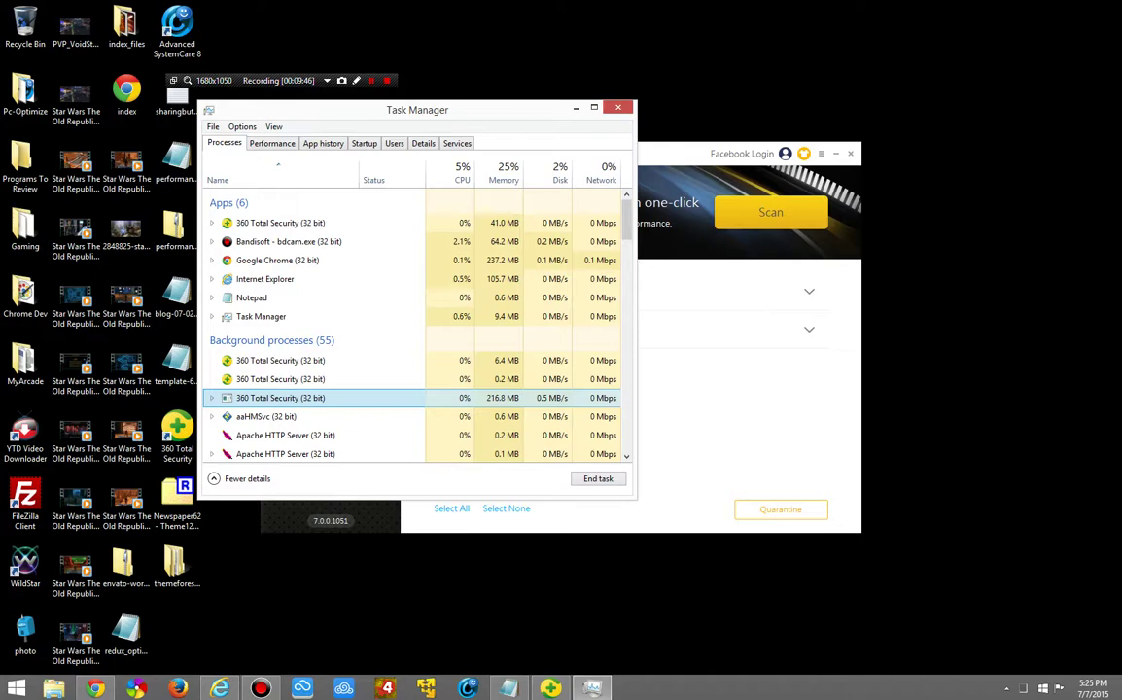
{"action": "scroll", "coordinate": [291, 377], "scroll_direction": "down", "scroll_amount": 1}
{"action": "left_click", "coordinate": [212, 318]}
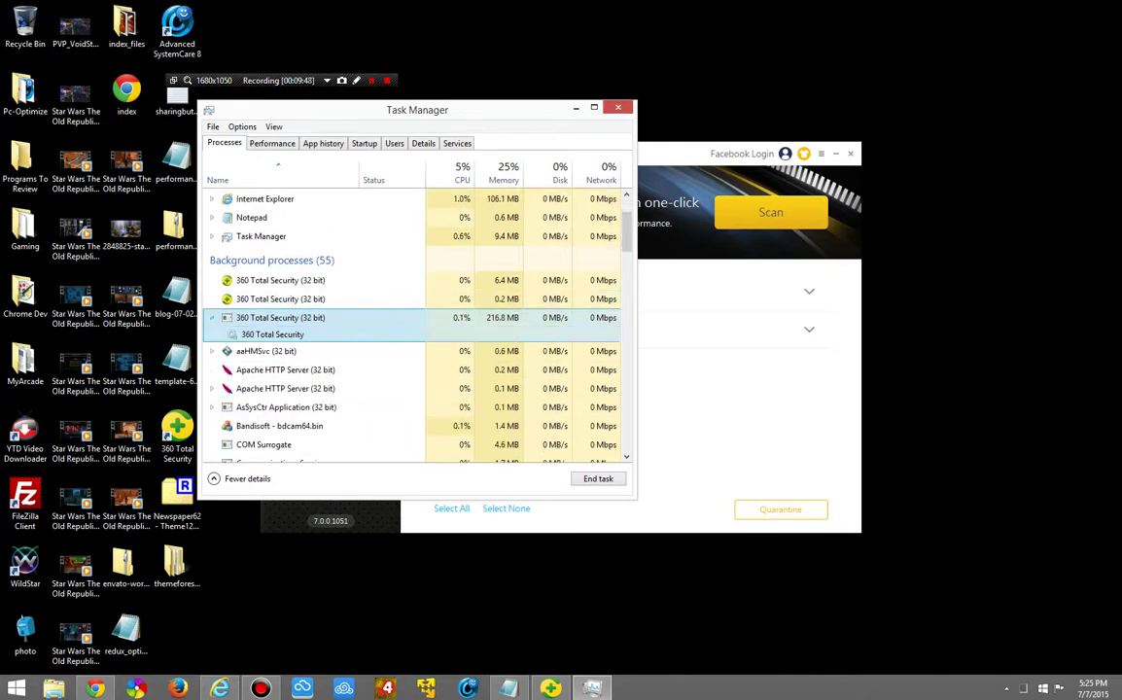
{"action": "left_click", "coordinate": [212, 318]}
- Look through the remaining background and Windows processes down to the end of the list, and close Task Manager
{"action": "scroll", "coordinate": [212, 316], "scroll_direction": "down", "scroll_amount": 4}
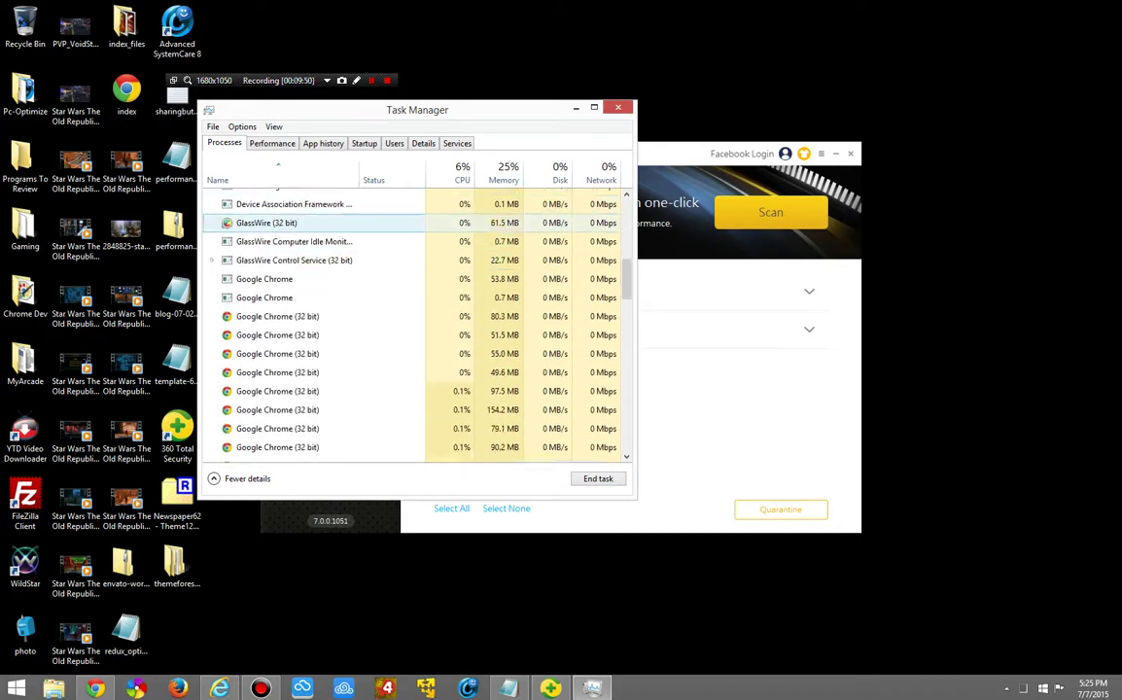
{"action": "scroll", "coordinate": [408, 320], "scroll_direction": "down", "scroll_amount": 10}
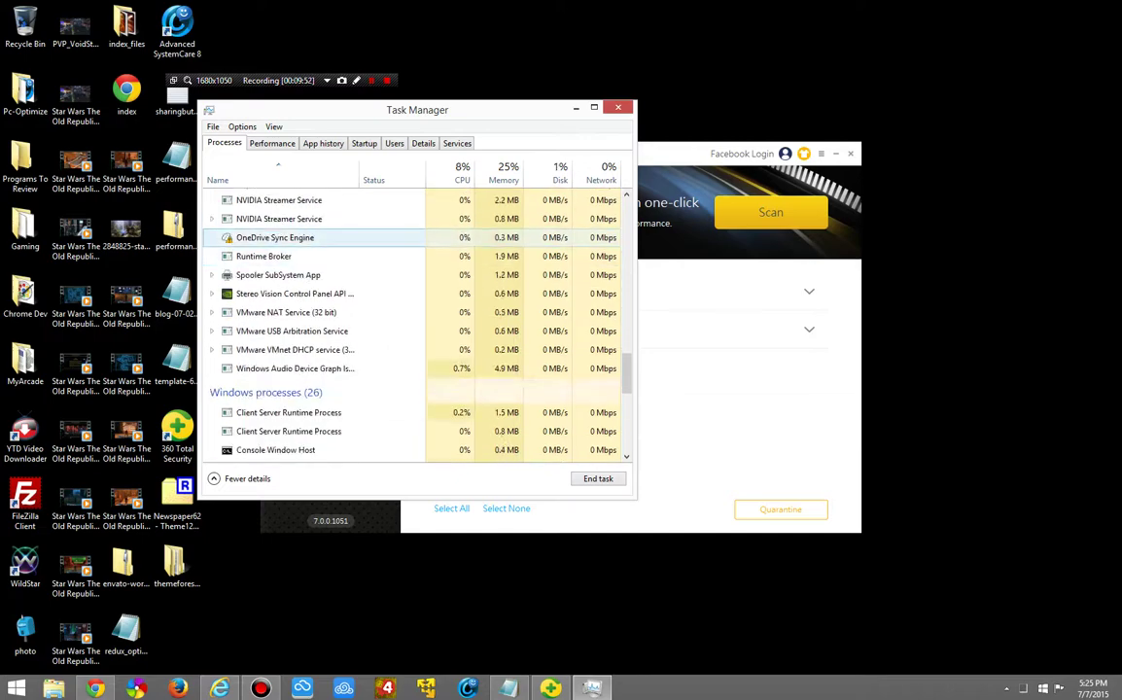
{"action": "scroll", "coordinate": [409, 321], "scroll_direction": "down", "scroll_amount": 8}
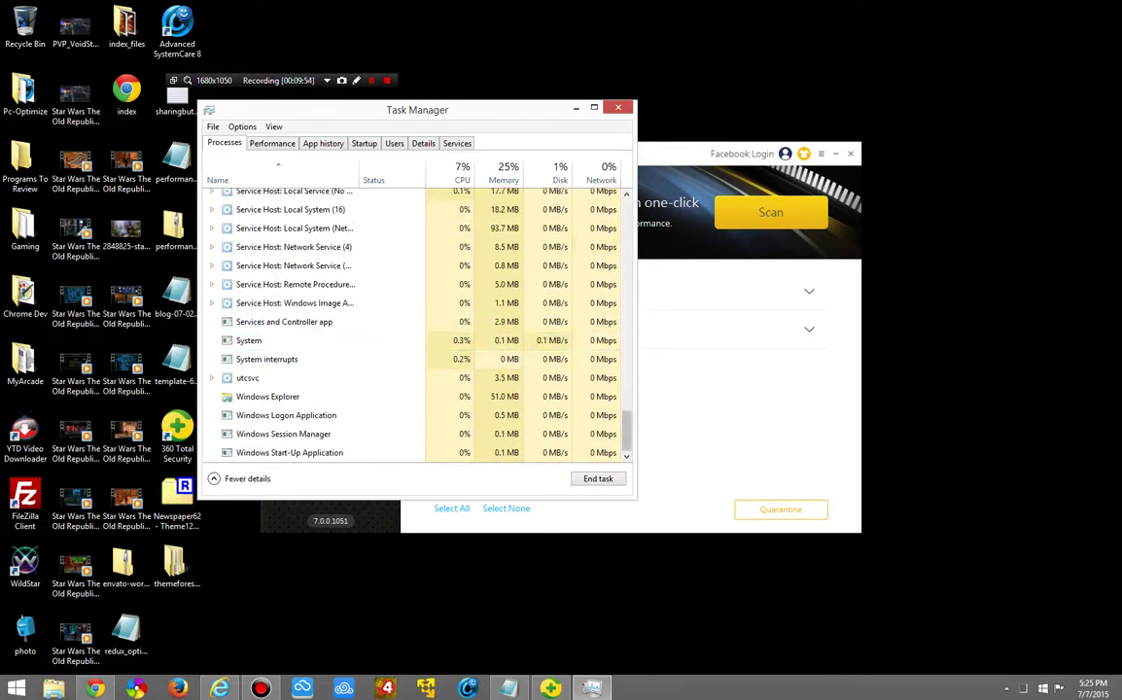
{"action": "mouse_move", "coordinate": [626, 430]}
{"action": "left_mouse_down"}
{"action": "mouse_move", "coordinate": [626, 259]}
{"action": "mouse_move", "coordinate": [626, 432]}
{"action": "left_mouse_up"}
{"action": "left_click", "coordinate": [618, 107]}
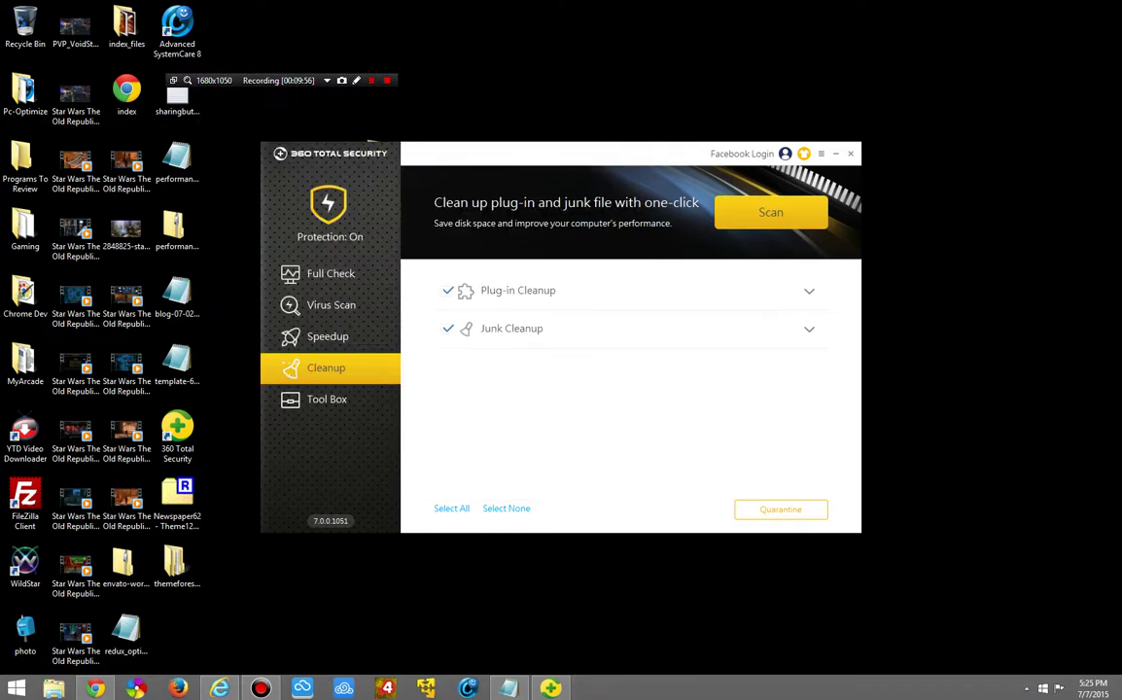
- Apply the purple city fireworks theme from the Latest themes to 360 Total Security, and open the Tool Box
{"action": "left_click", "coordinate": [804, 154]}
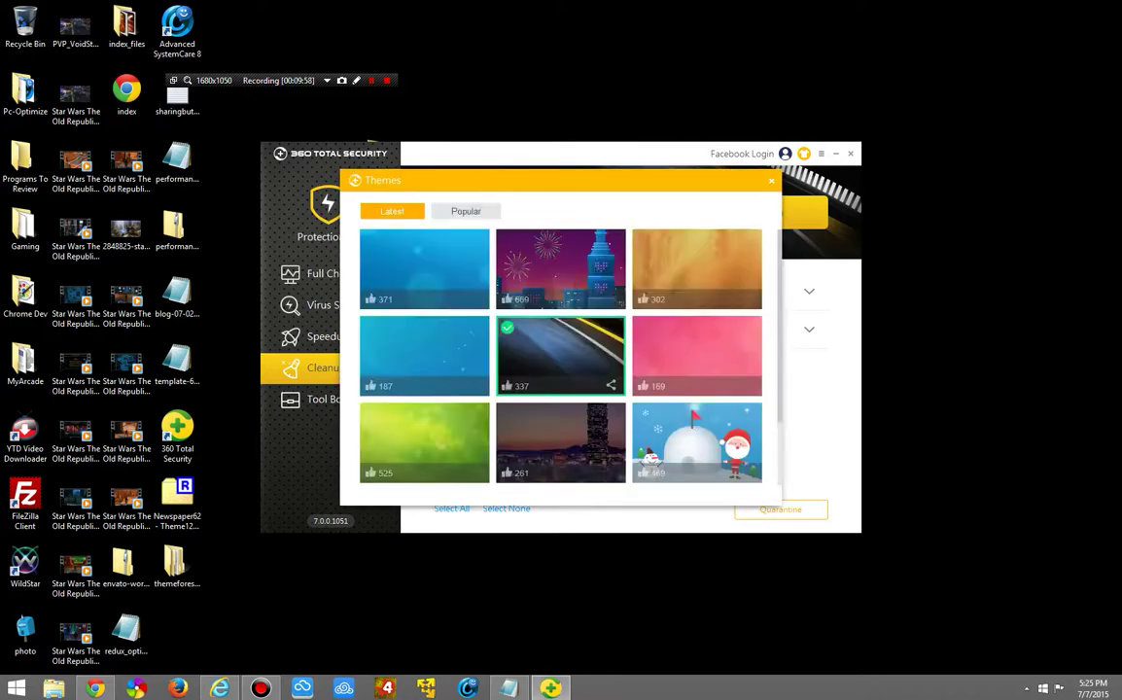
{"action": "scroll", "coordinate": [560, 359], "scroll_direction": "up", "scroll_amount": 1}
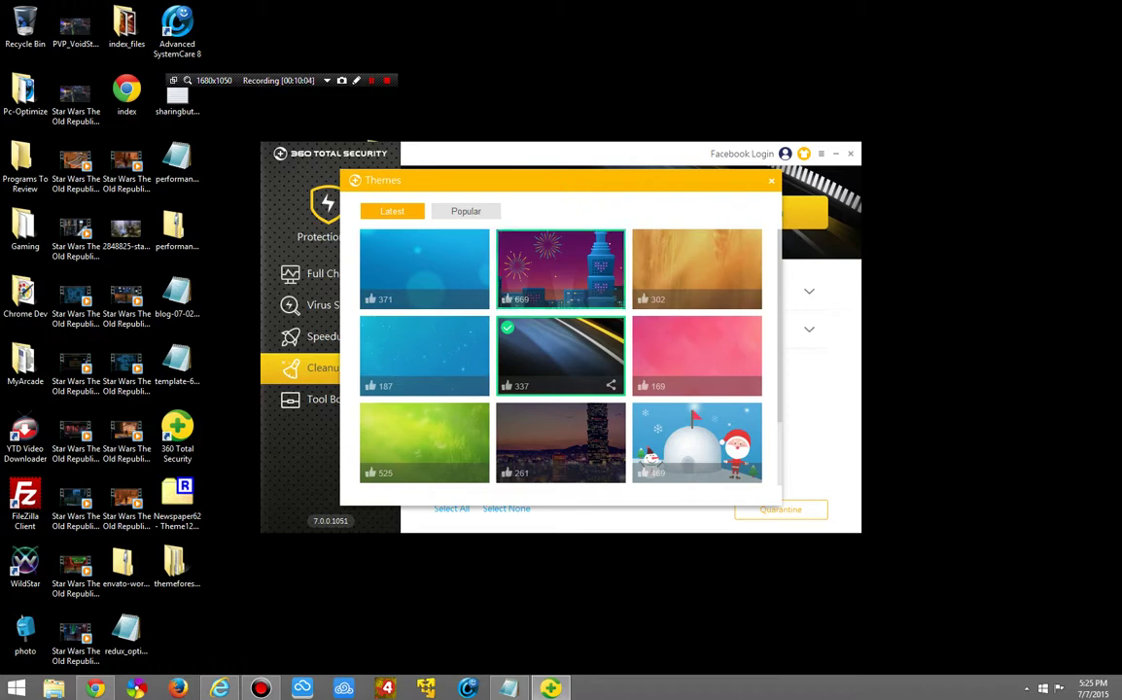
{"action": "left_click", "coordinate": [560, 263]}
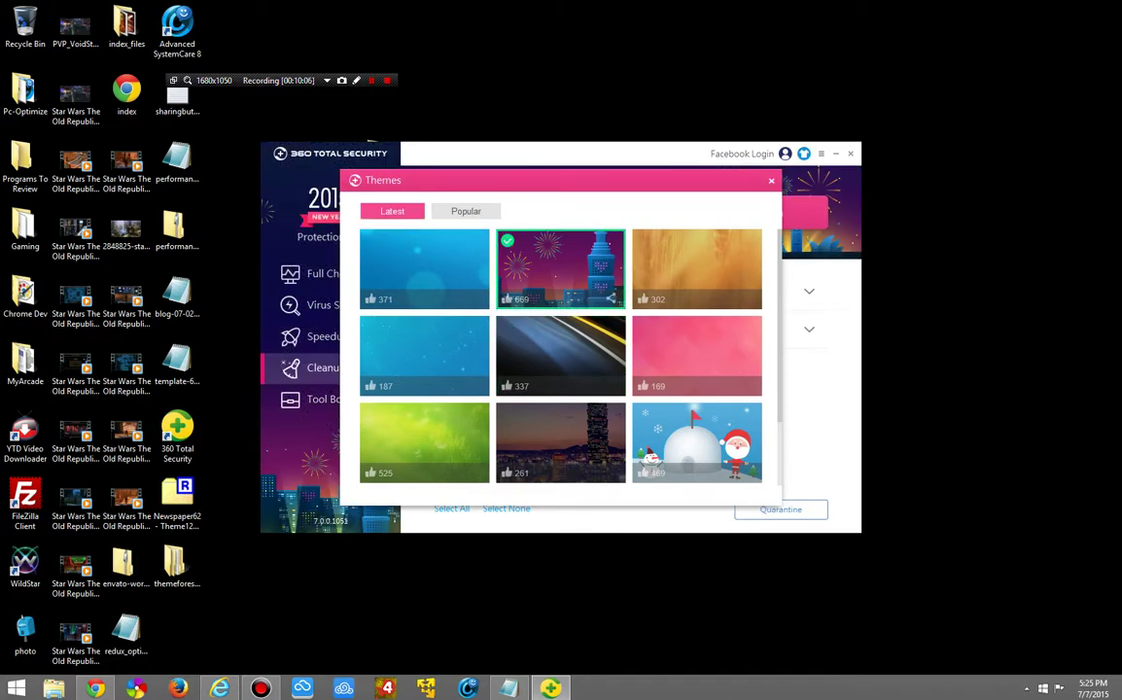
{"action": "left_click", "coordinate": [771, 180]}
{"action": "left_click", "coordinate": [326, 400]}
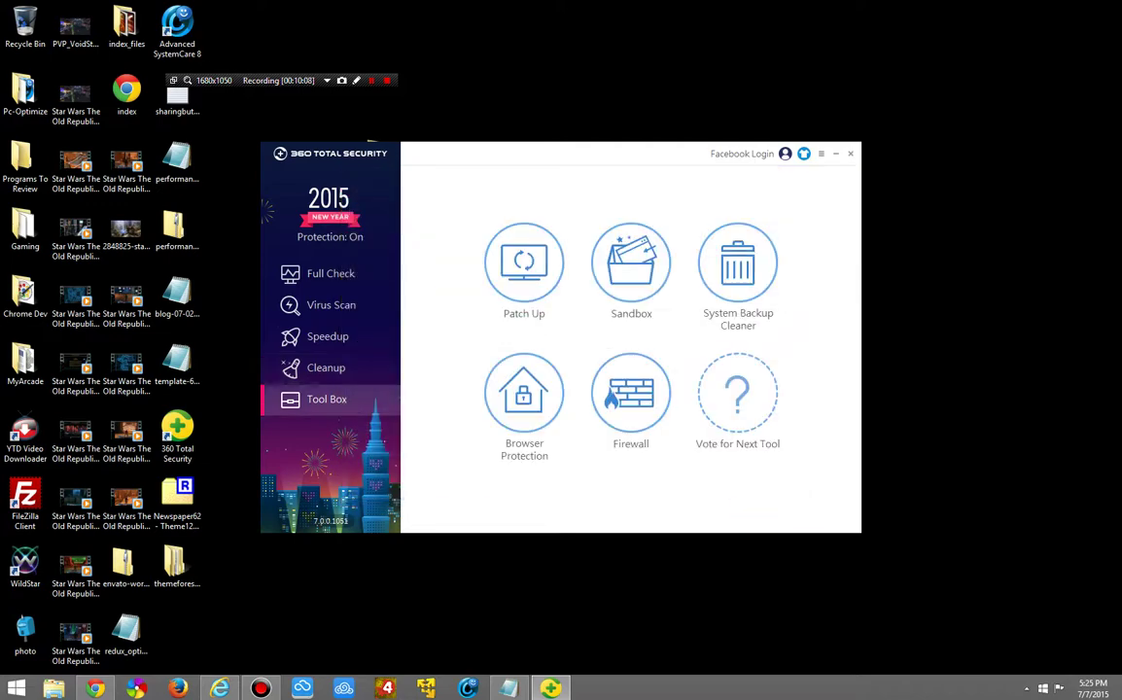